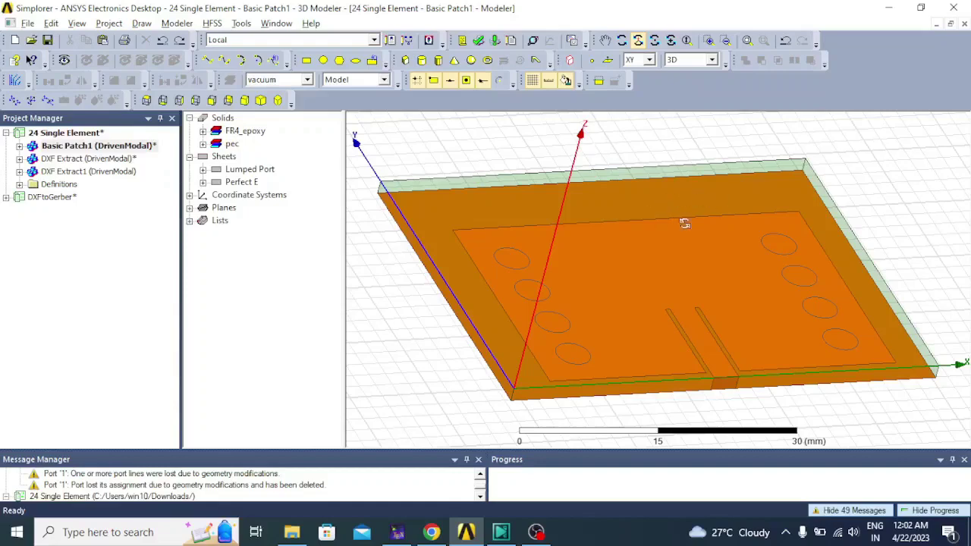
drag(684, 221, 617, 314)
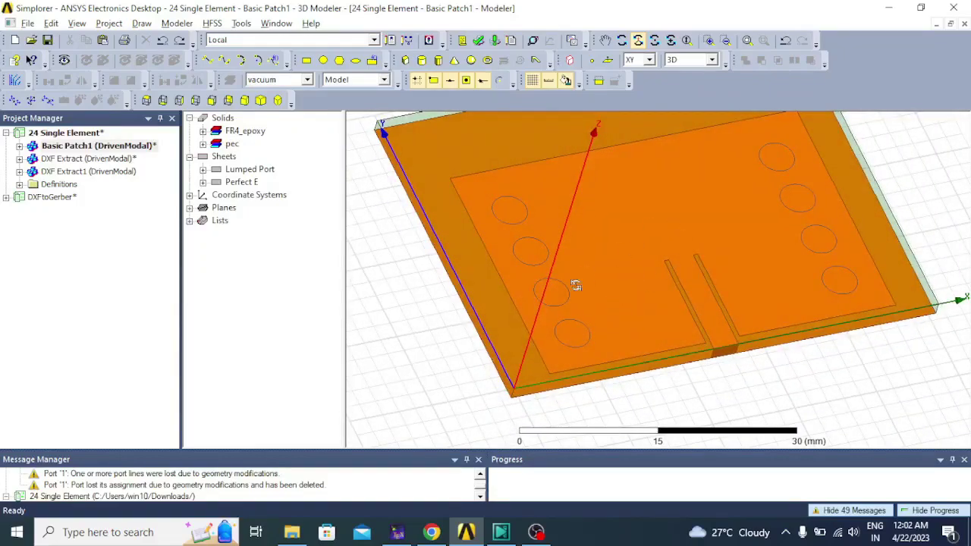
mouse_move(576, 284)
mouse_down()
mouse_move(563, 271)
mouse_move(578, 230)
mouse_move(597, 225)
mouse_move(598, 174)
mouse_move(587, 234)
mouse_move(603, 237)
mouse_move(571, 284)
mouse_up()
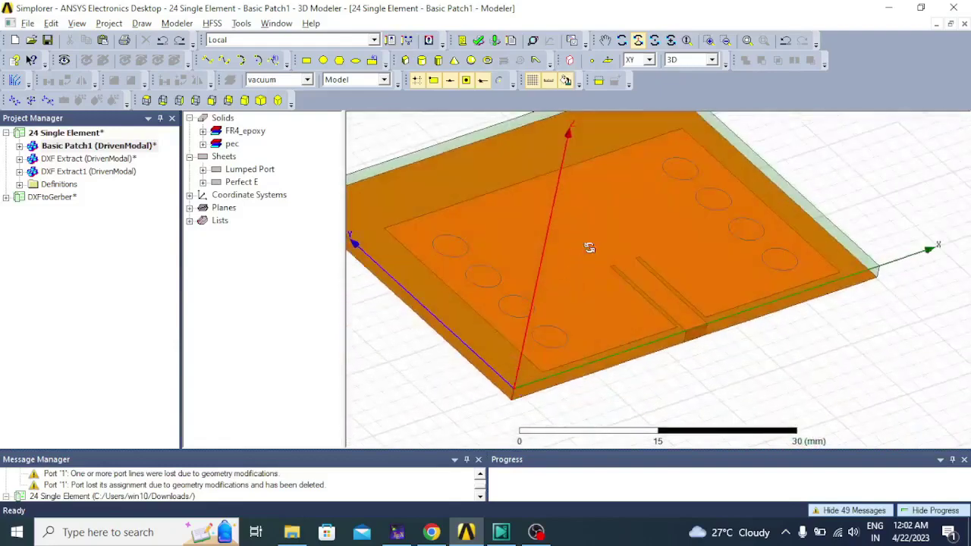
drag(675, 238, 633, 238)
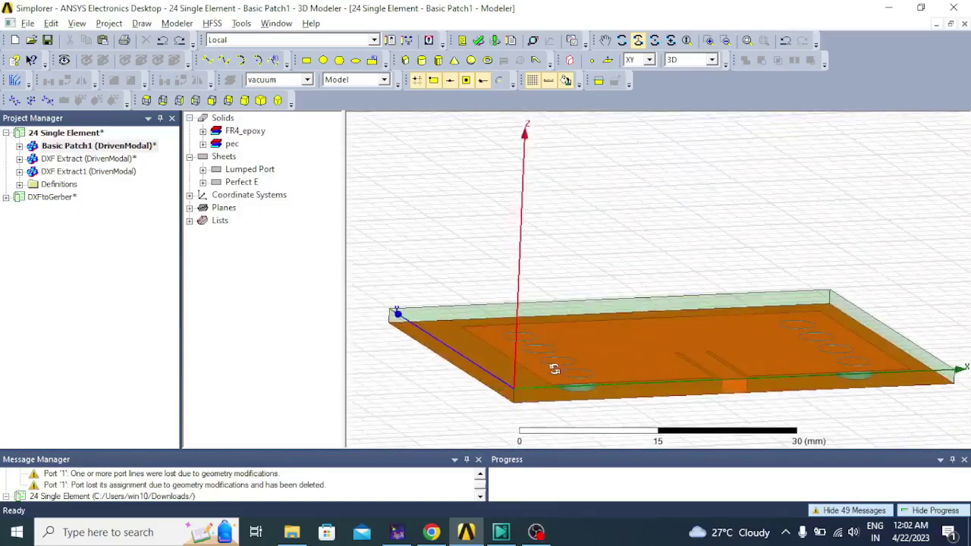
drag(649, 337, 646, 354)
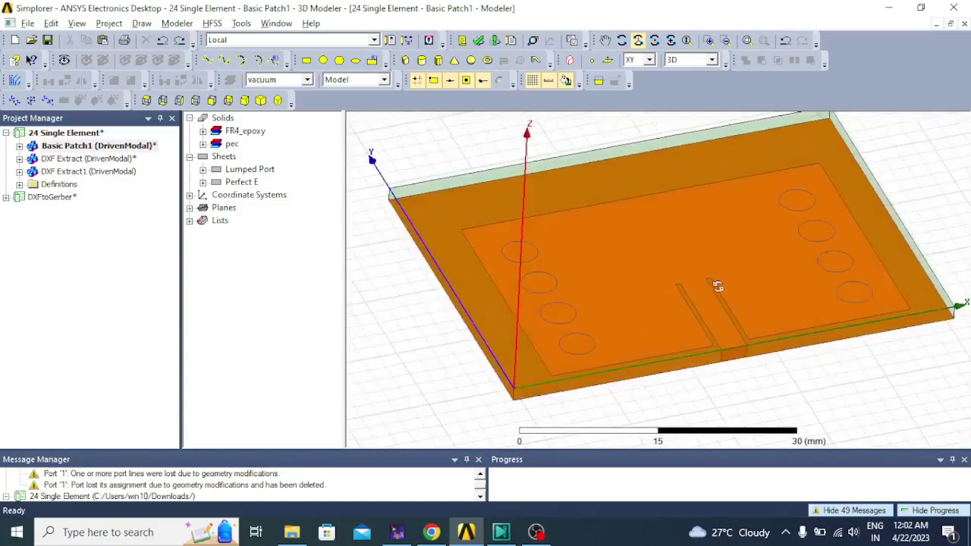
mouse_move(587, 340)
mouse_down()
mouse_move(581, 316)
mouse_move(572, 339)
mouse_up()
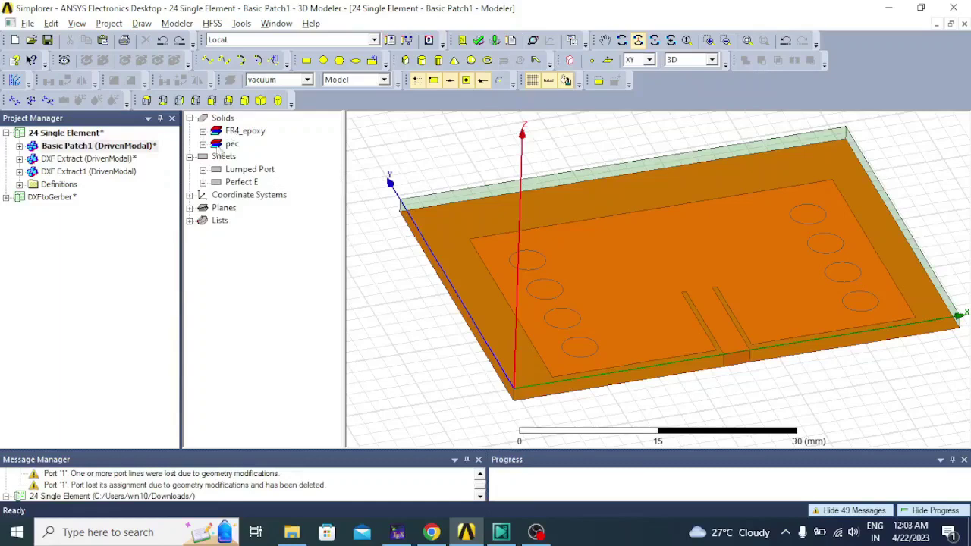
- Delete the FR4_epoxy Substrate solid and the Excitation lumped-port sheet from the antenna model
click(202, 130)
click(251, 144)
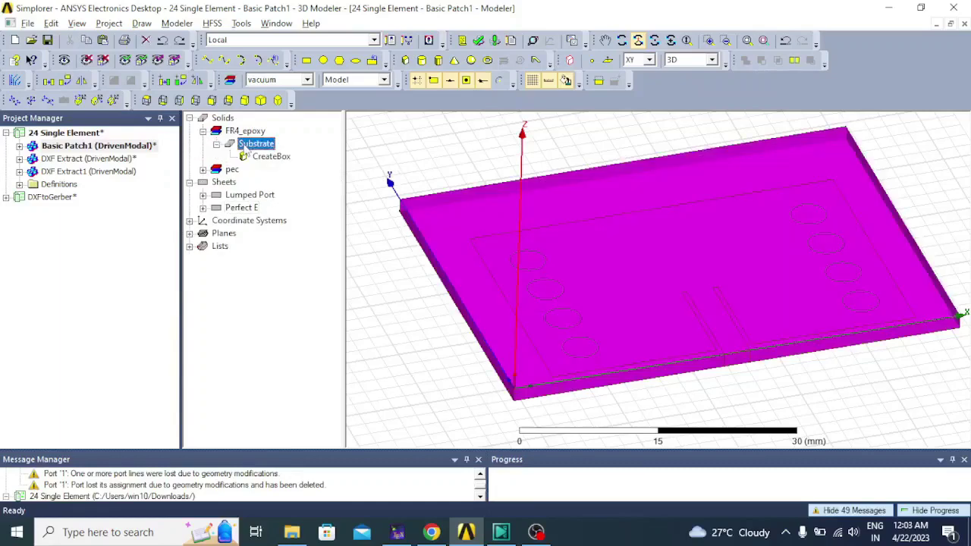
key(Delete)
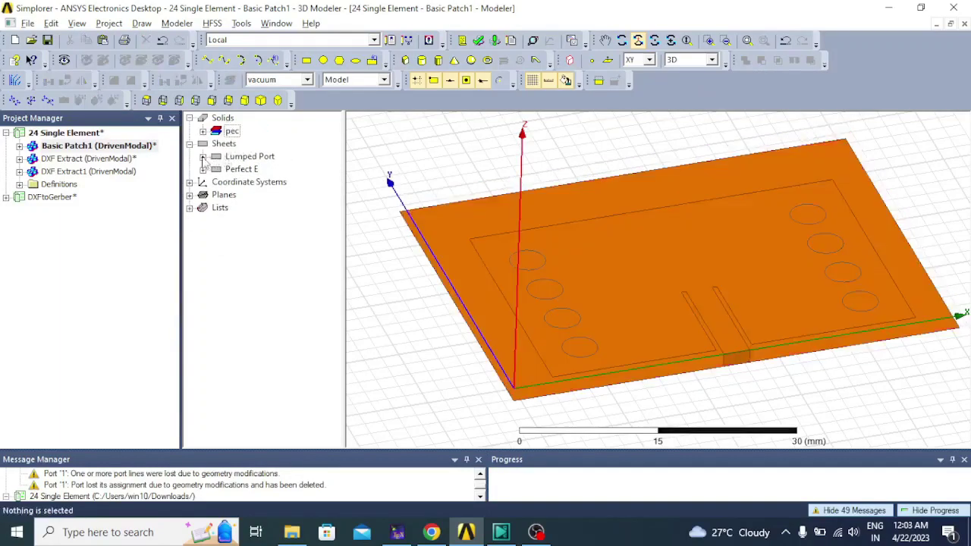
click(202, 157)
click(255, 172)
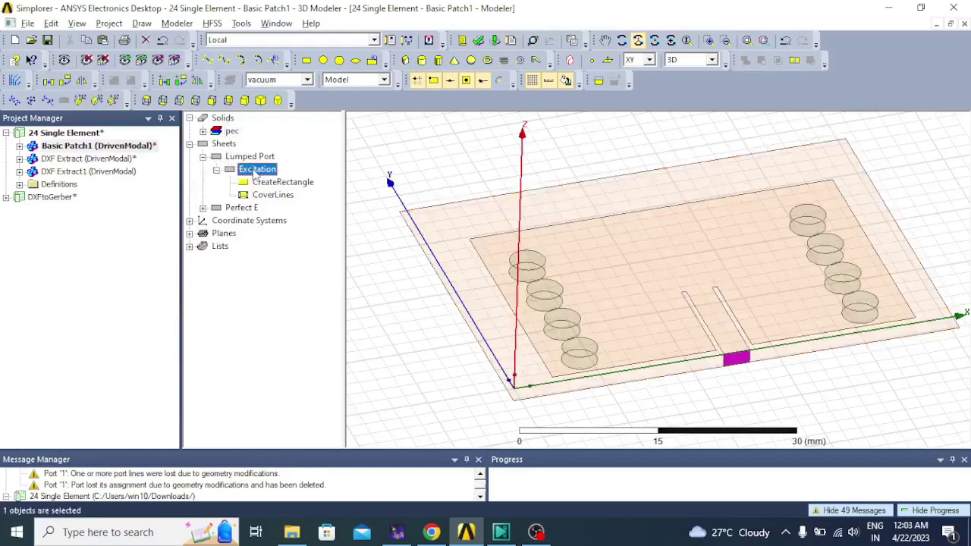
key(Delete)
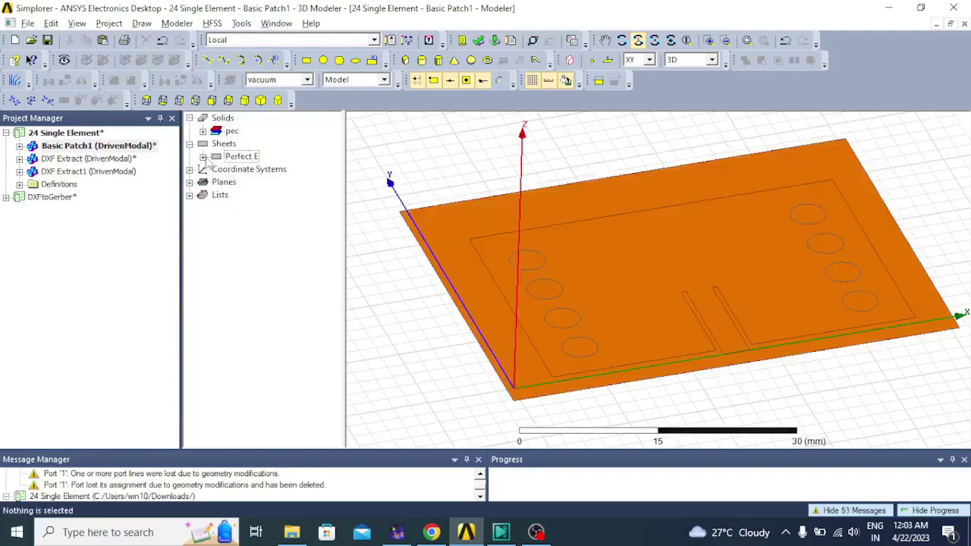
- Delete the Gnd sheet and the pec Via solid, keeping the Patch sheet
click(202, 156)
click(247, 169)
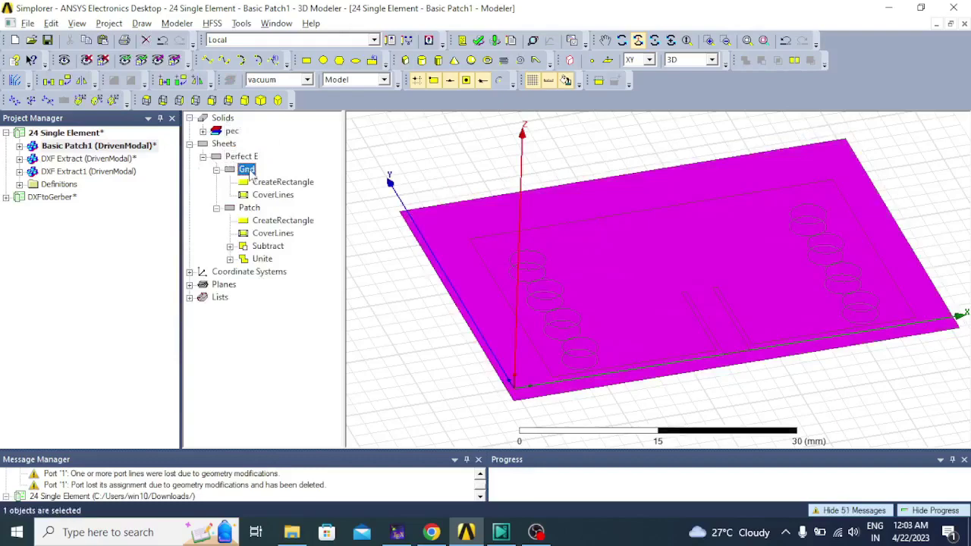
key(Delete)
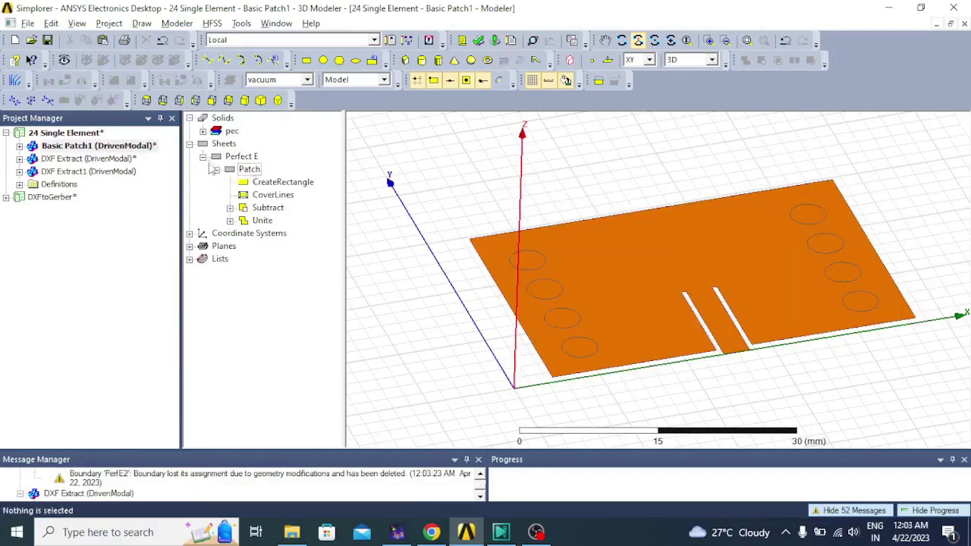
click(203, 157)
click(203, 131)
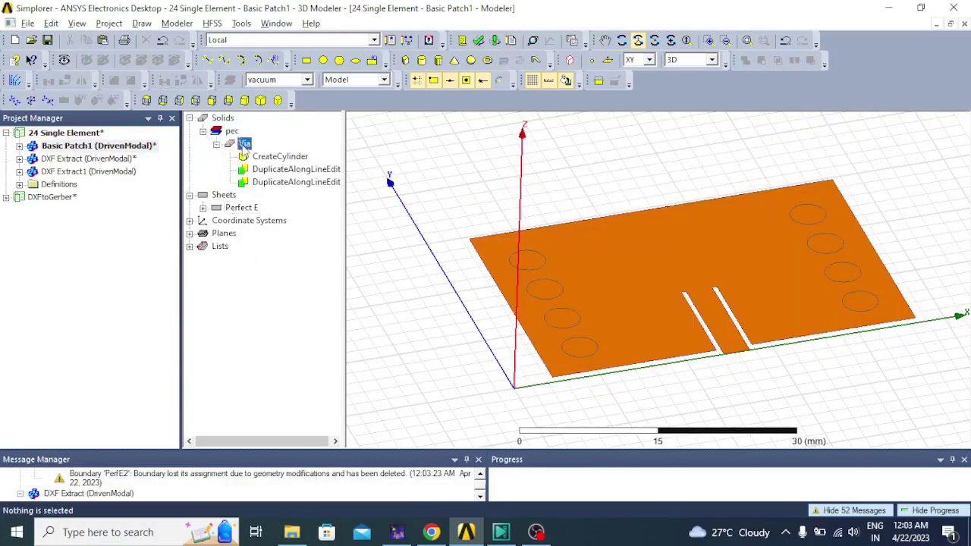
click(243, 144)
key(Delete)
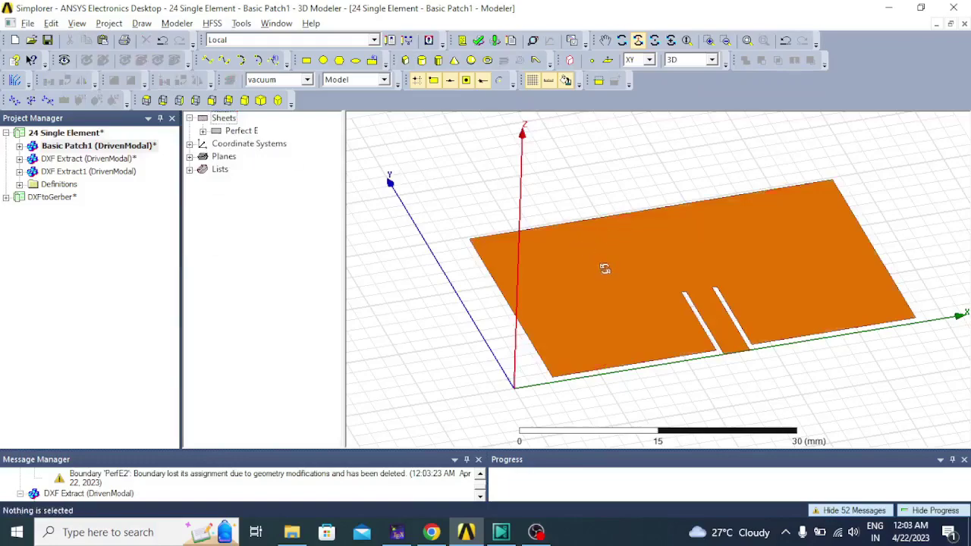
drag(607, 311, 581, 301)
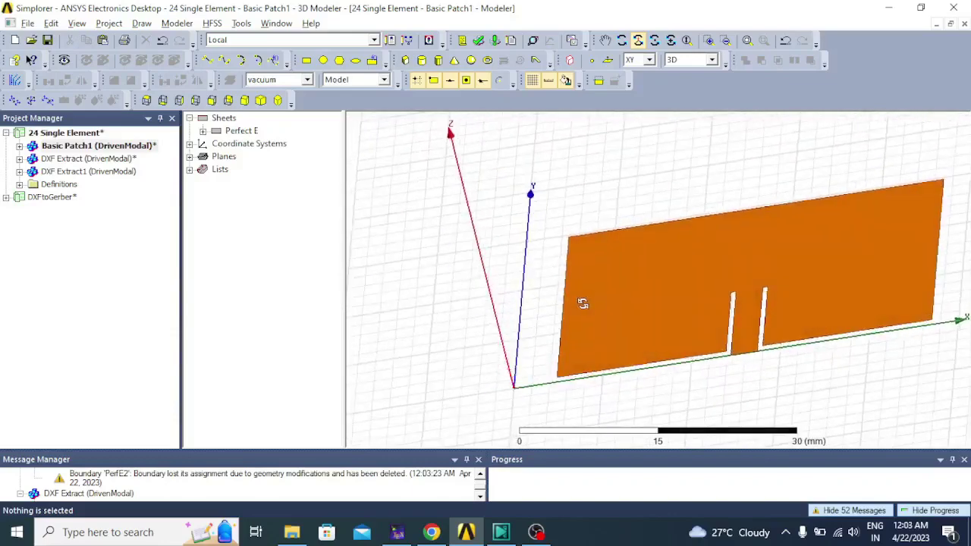
drag(643, 269, 622, 270)
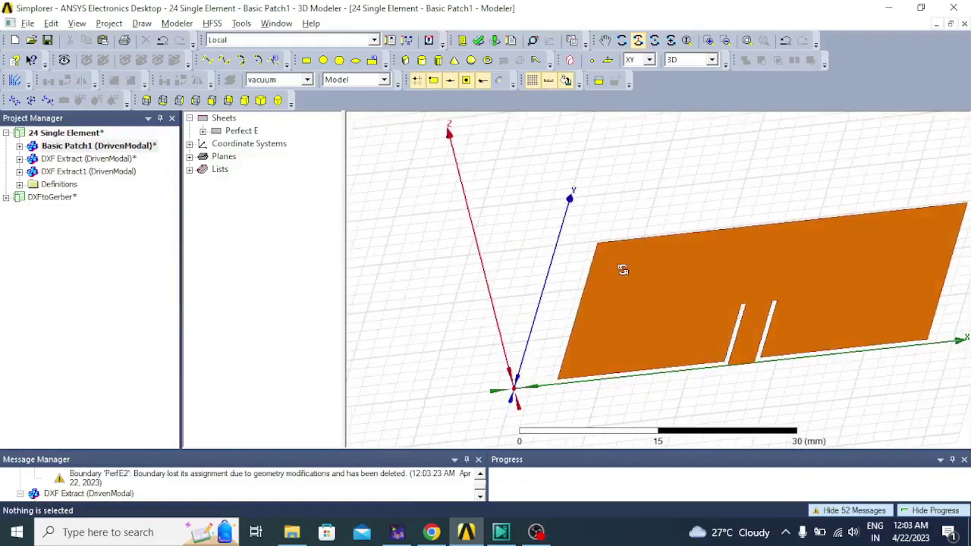
drag(621, 270, 667, 292)
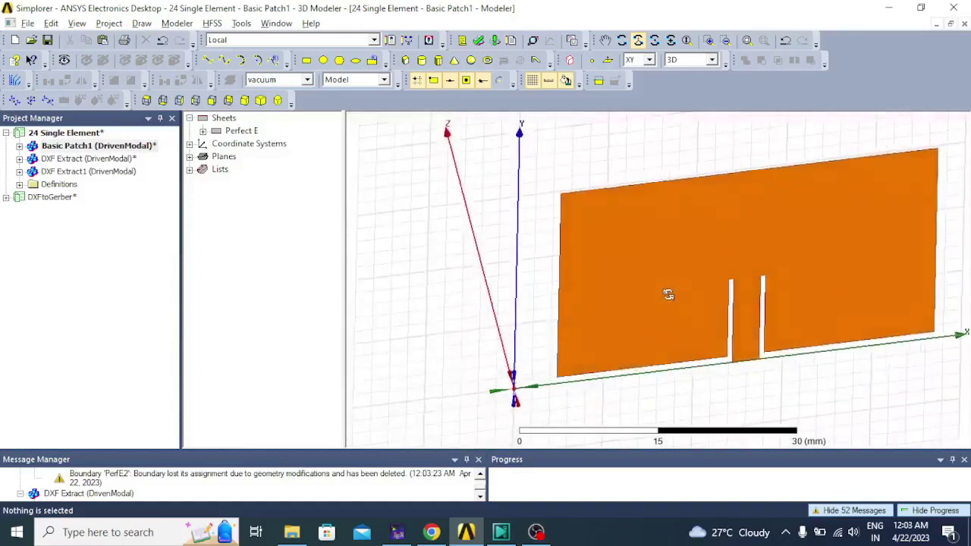
- Start exporting the model and create a folder named DXFS demo on the Desktop as its destination
click(177, 24)
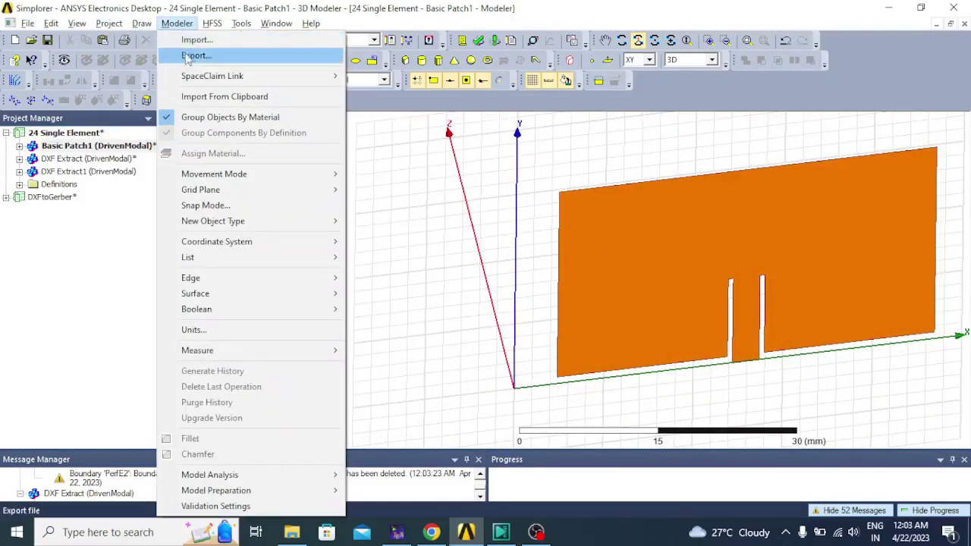
click(193, 56)
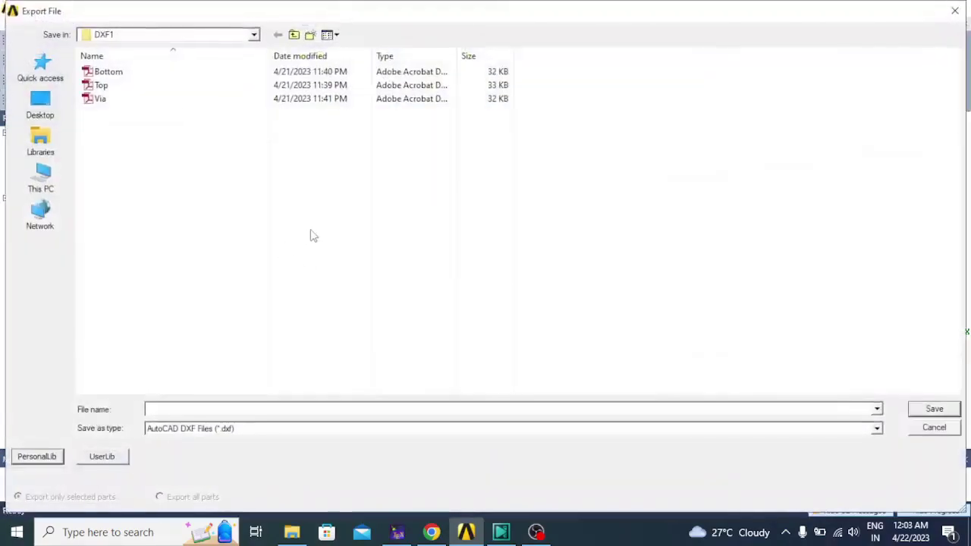
click(40, 104)
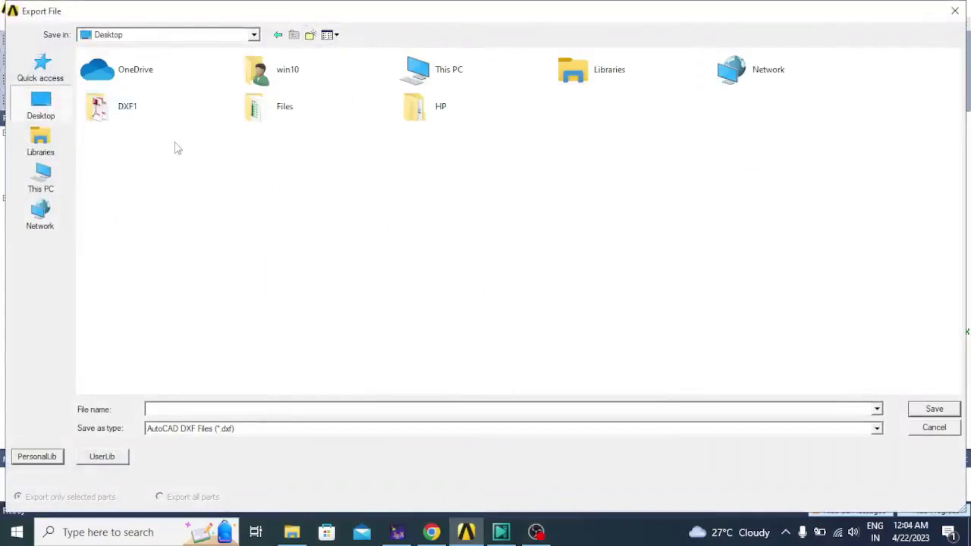
right_click(274, 216)
mouse_move(327, 385)
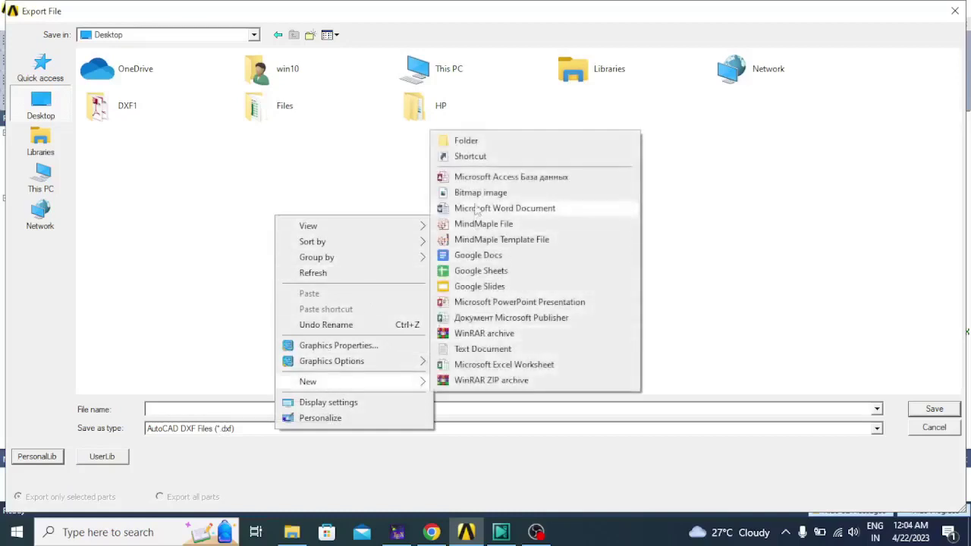
click(481, 142)
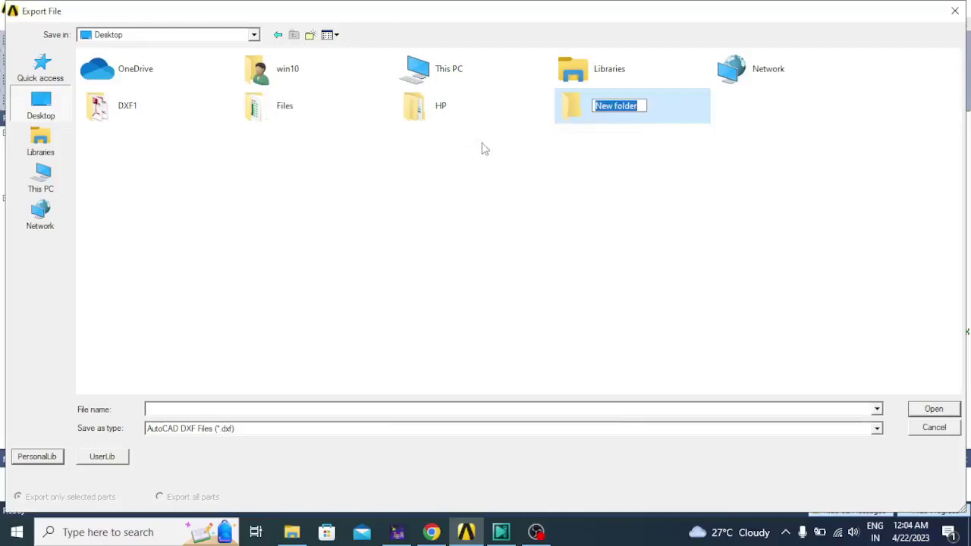
text(DXFS de)
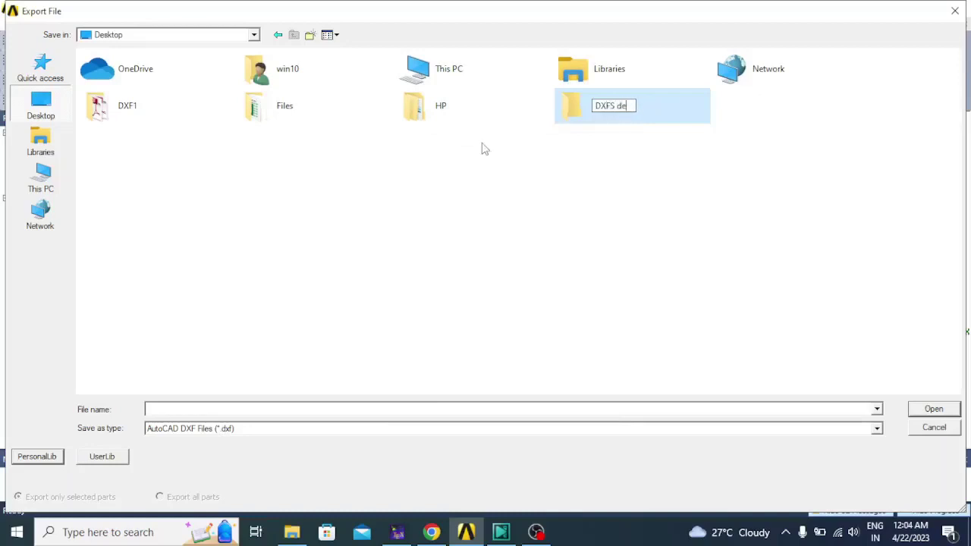
text(mo)
key(Return)
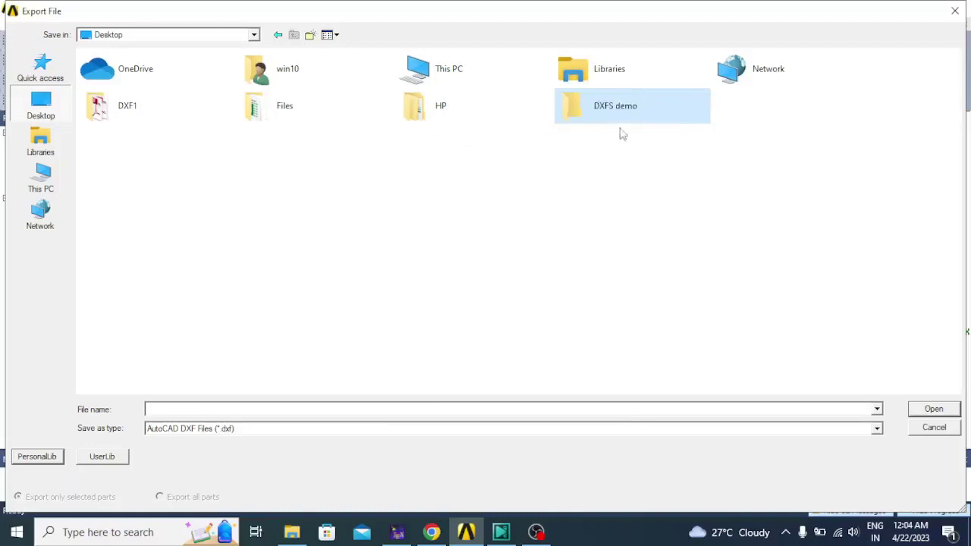
- Save the patch export as an AutoCAD DXF file named Toplayer in the DXFS demo folder
double_click(614, 115)
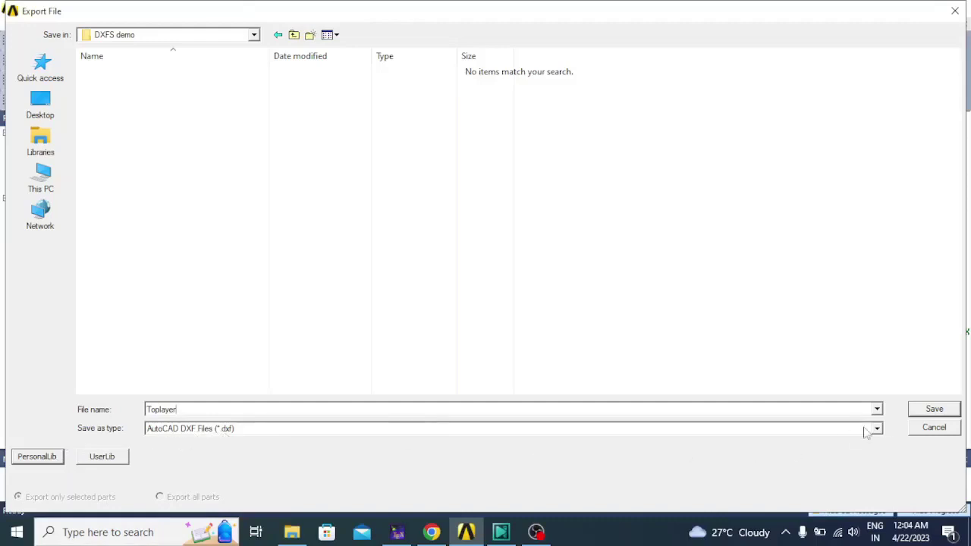
click(932, 411)
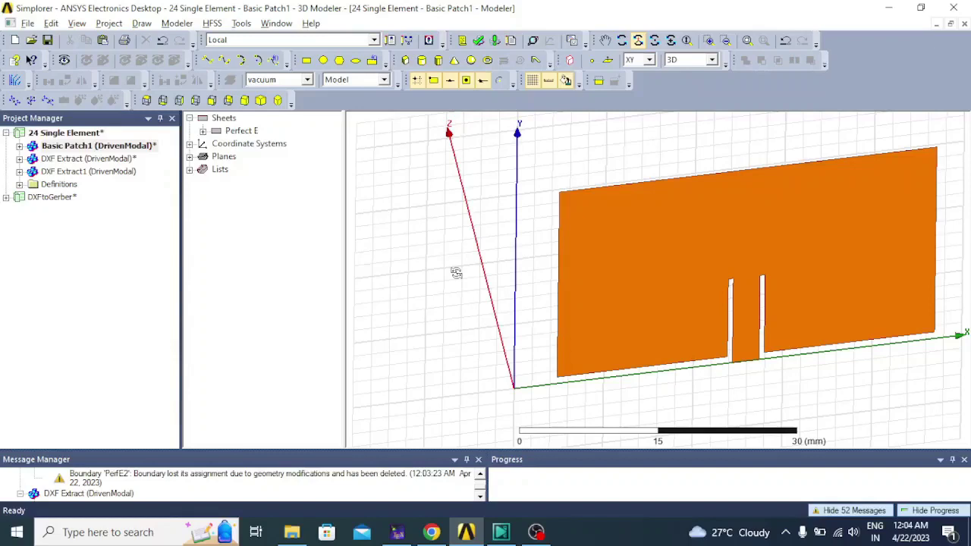
- Undo the deletions of the Via, Gnd, Excitation and Substrate objects
key(ctrl+y)
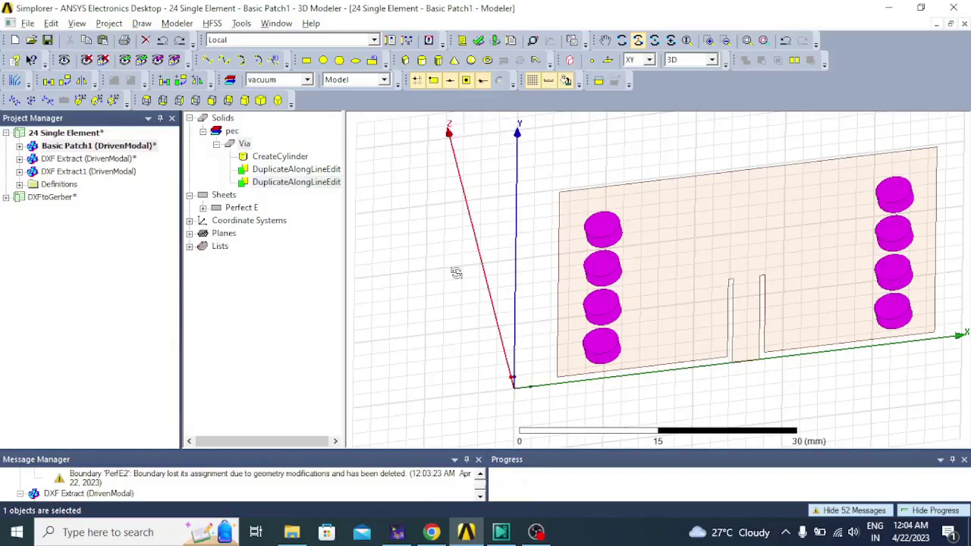
key(ctrl+y)
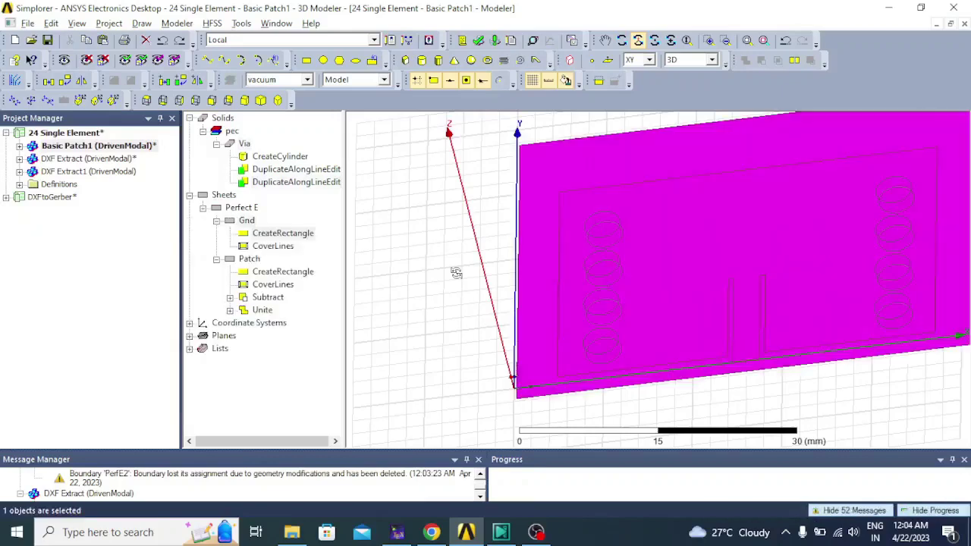
key(ctrl+y)
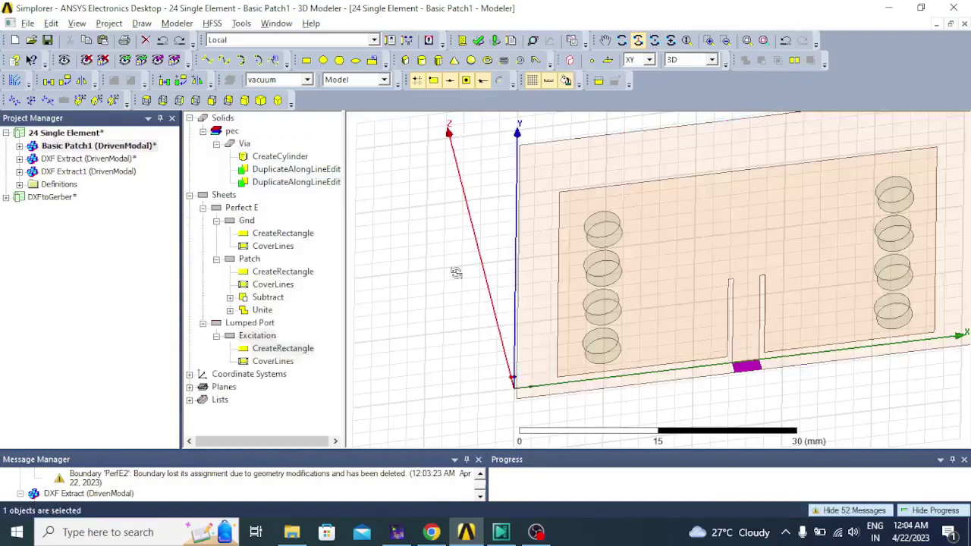
key(ctrl+y)
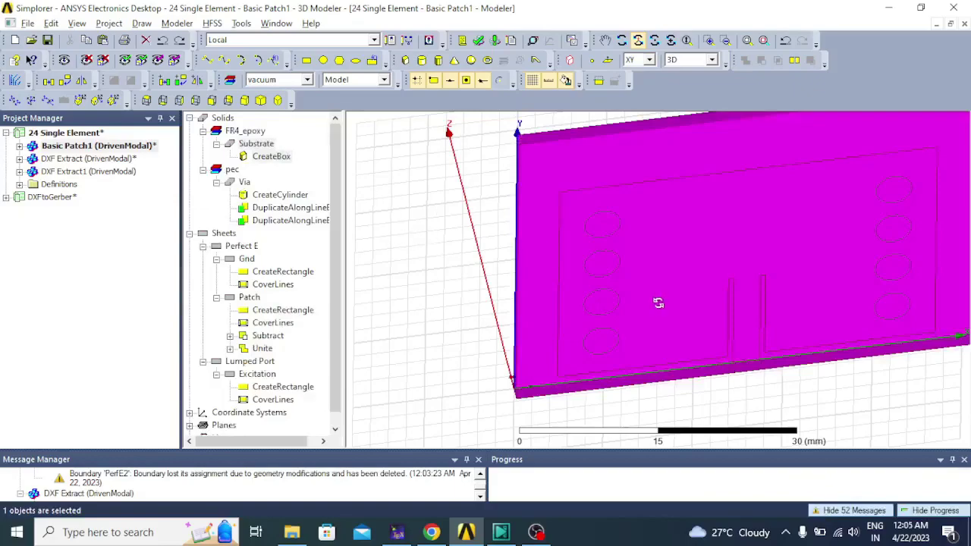
- Create an offset relative coordinate system with its origin at the substrate's lower corner, at 0, 0, -1.6 mm
drag(659, 303, 697, 261)
scroll(519, 402, up, 5)
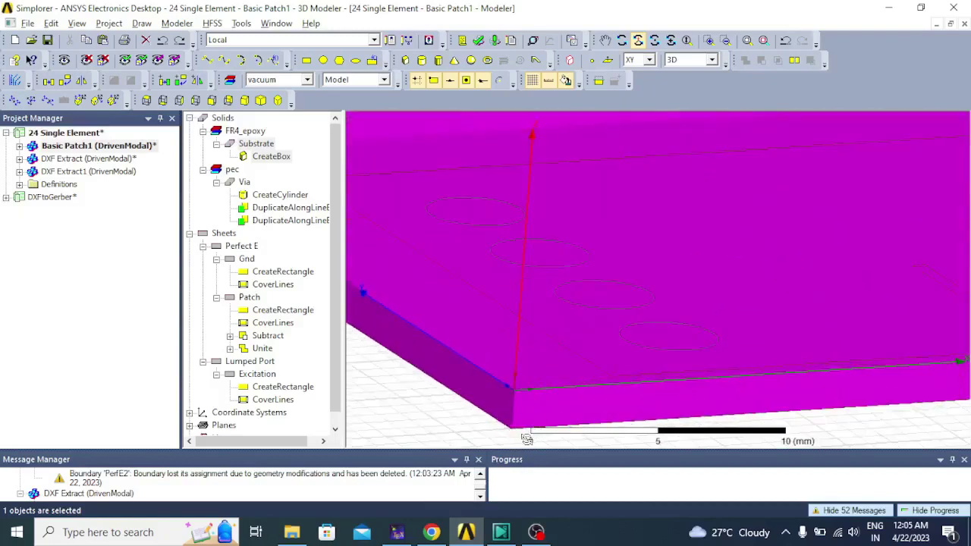
click(193, 26)
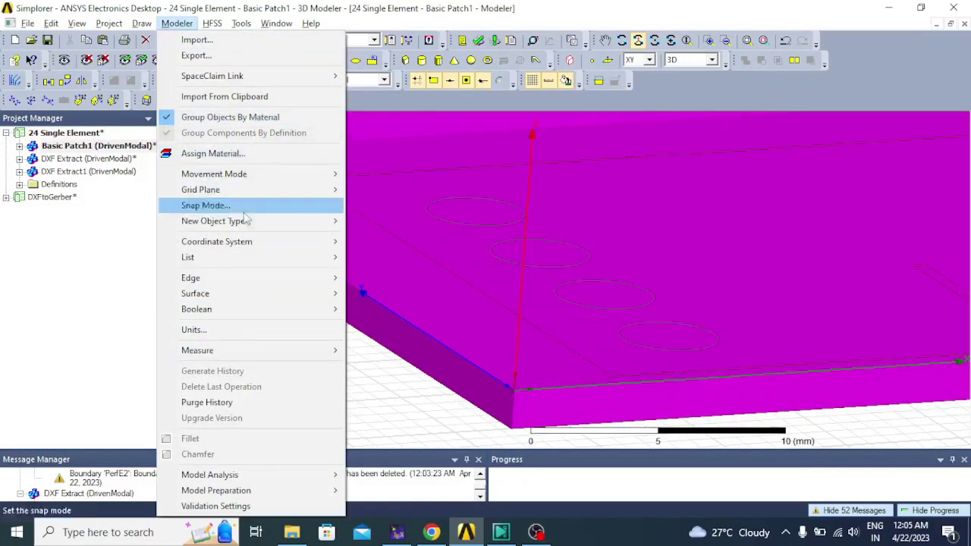
mouse_move(257, 248)
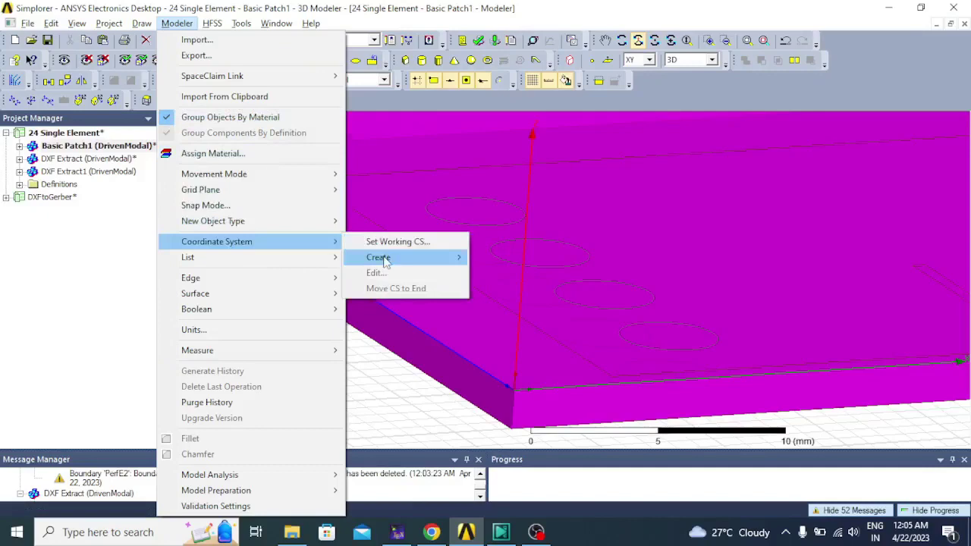
mouse_move(389, 258)
mouse_move(510, 262)
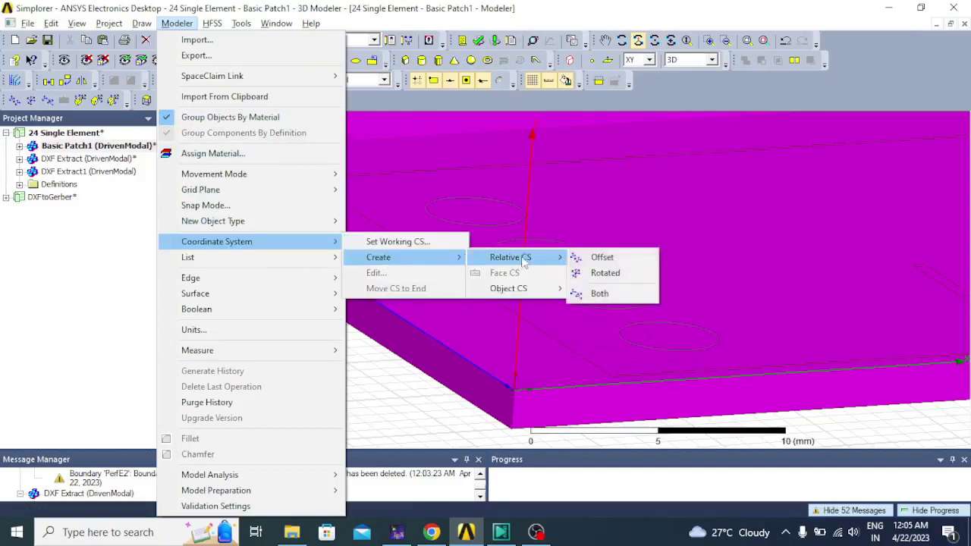
click(603, 258)
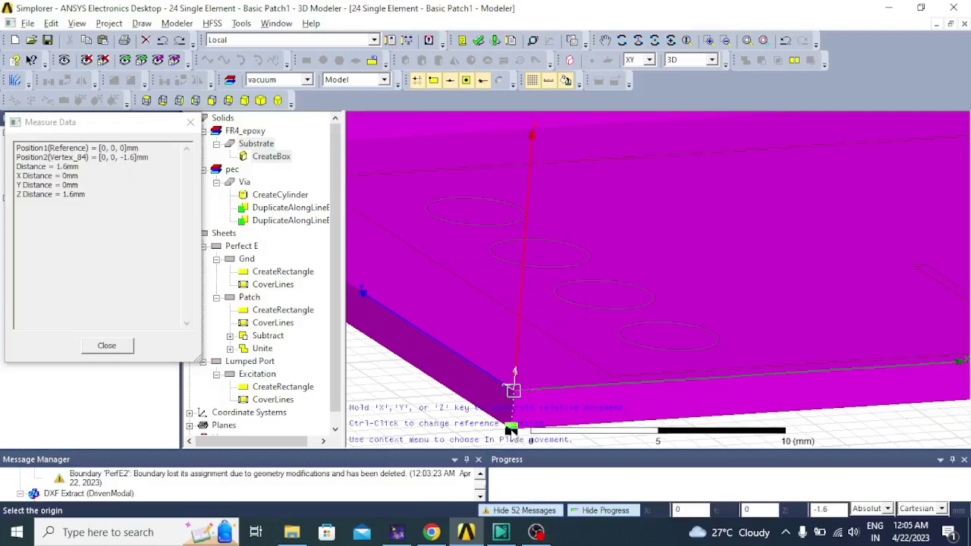
click(512, 390)
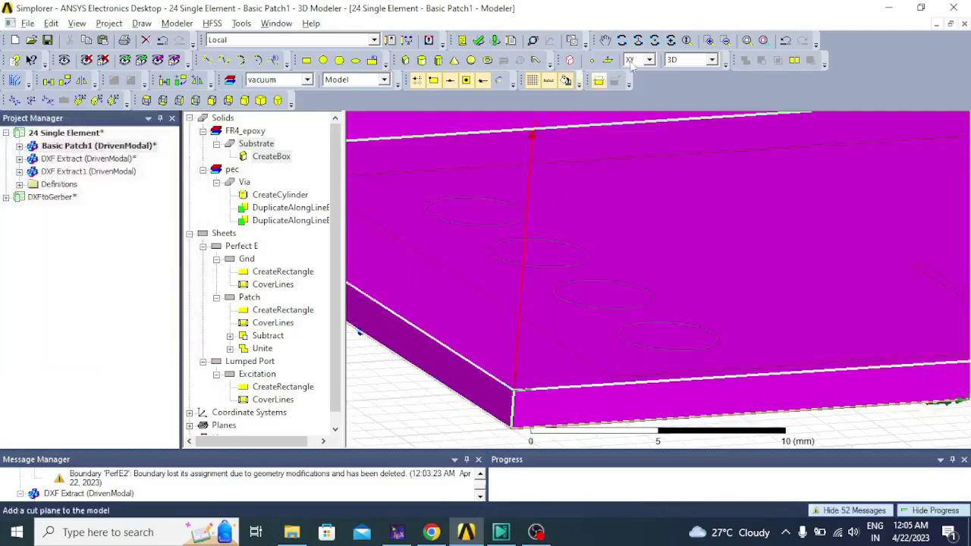
- Delete the Substrate and Via solids from the patch antenna model
click(746, 41)
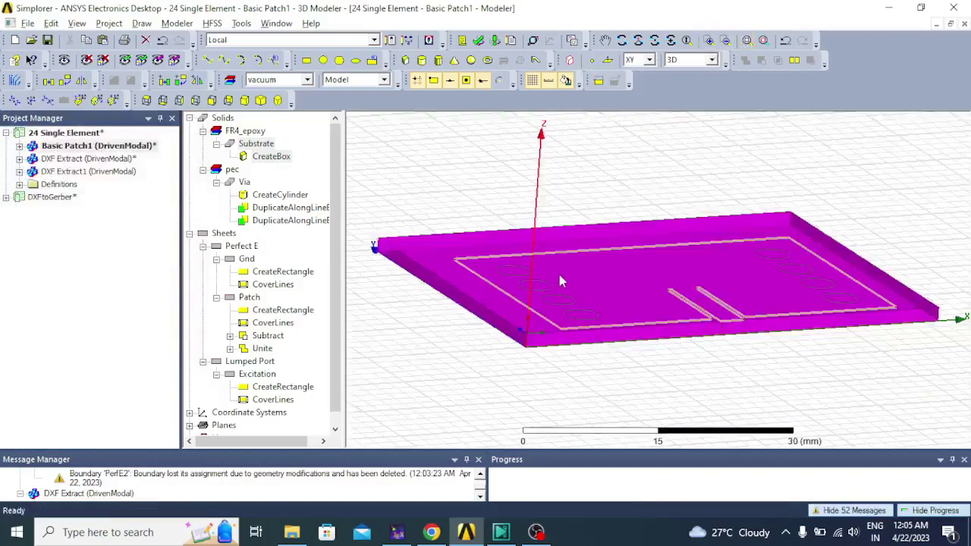
click(638, 40)
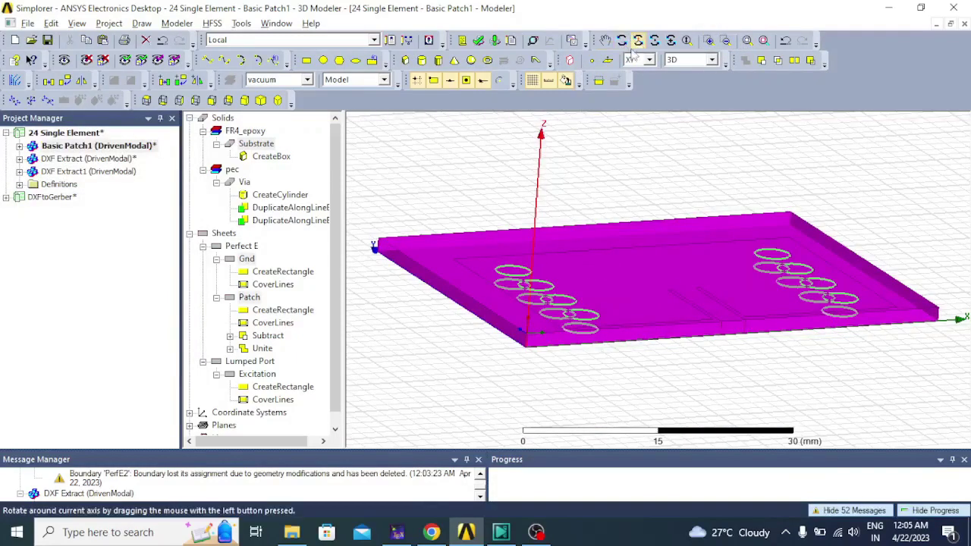
mouse_move(486, 251)
mouse_down()
mouse_move(493, 322)
mouse_move(516, 295)
mouse_move(511, 226)
mouse_move(464, 262)
mouse_move(477, 315)
mouse_move(518, 350)
mouse_move(531, 338)
mouse_move(522, 324)
mouse_move(511, 329)
mouse_move(521, 321)
mouse_up()
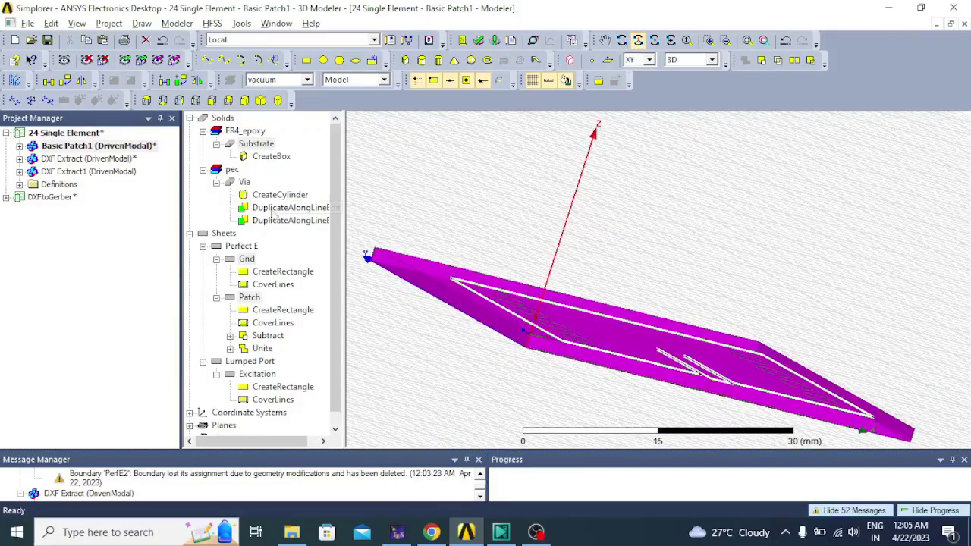
click(257, 133)
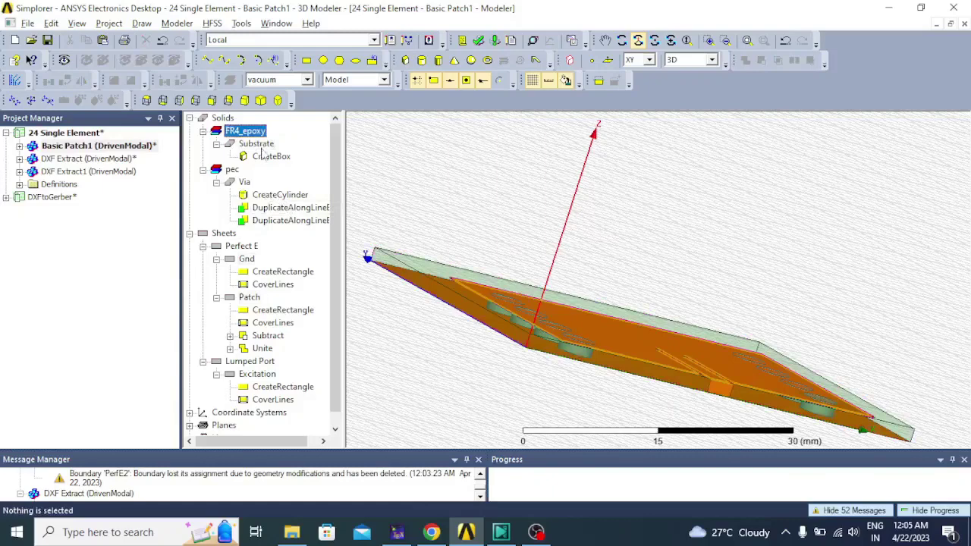
click(256, 143)
key(Delete)
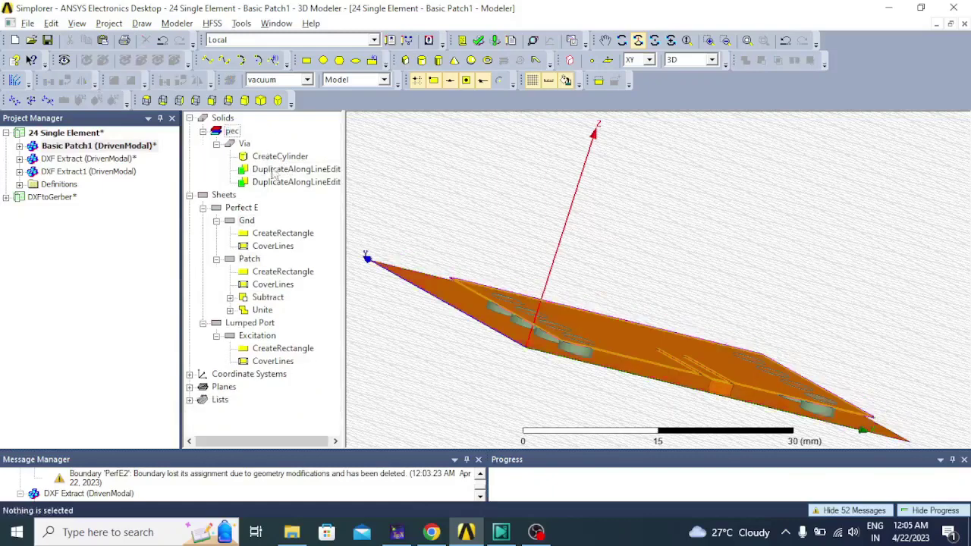
click(244, 145)
key(Delete)
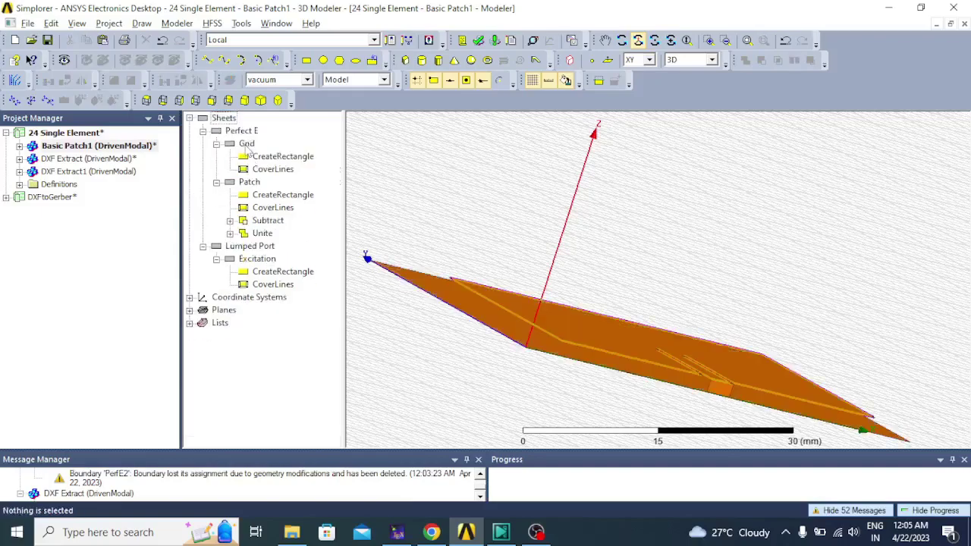
- Delete the Patch and Excitation sheets, keeping only the Gnd sheet in the model
click(254, 184)
key(Delete)
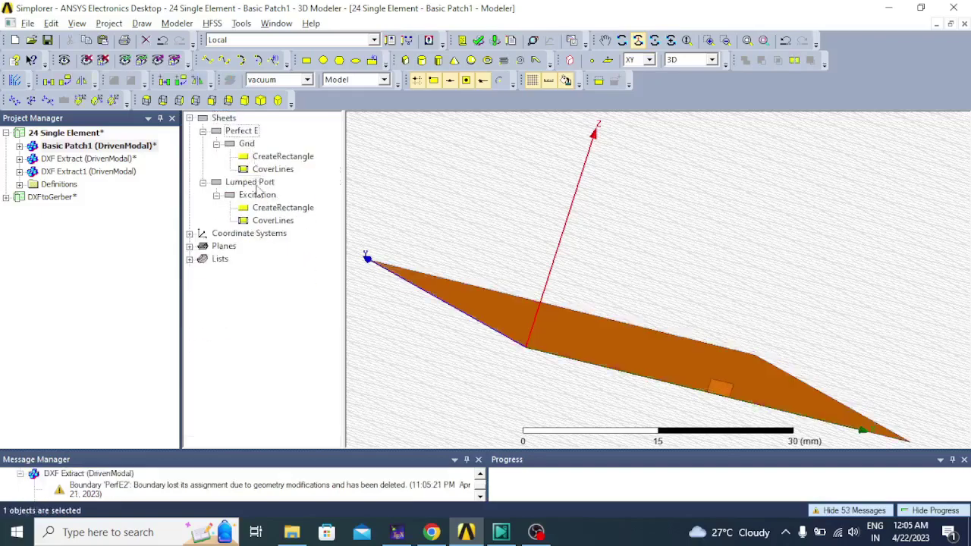
click(255, 195)
key(Delete)
key(Delete)
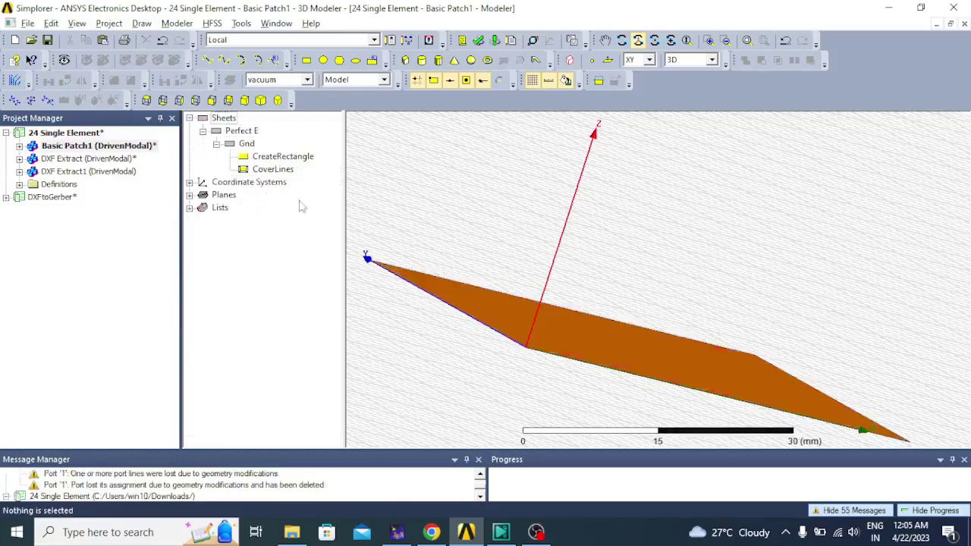
- Export the Gnd sheet as an AutoCAD DXF file named BottomLayer in the DXFS demo folder
click(638, 40)
drag(609, 174, 472, 171)
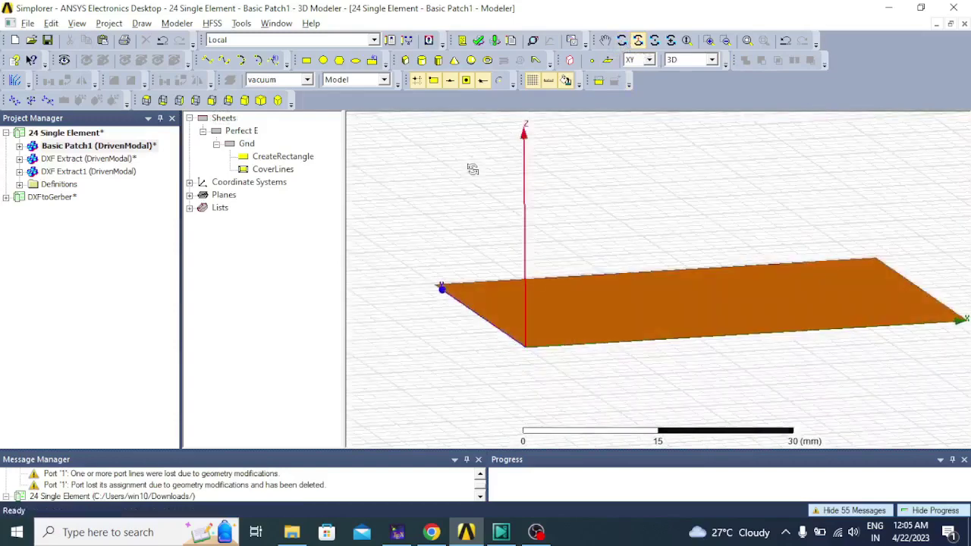
click(183, 28)
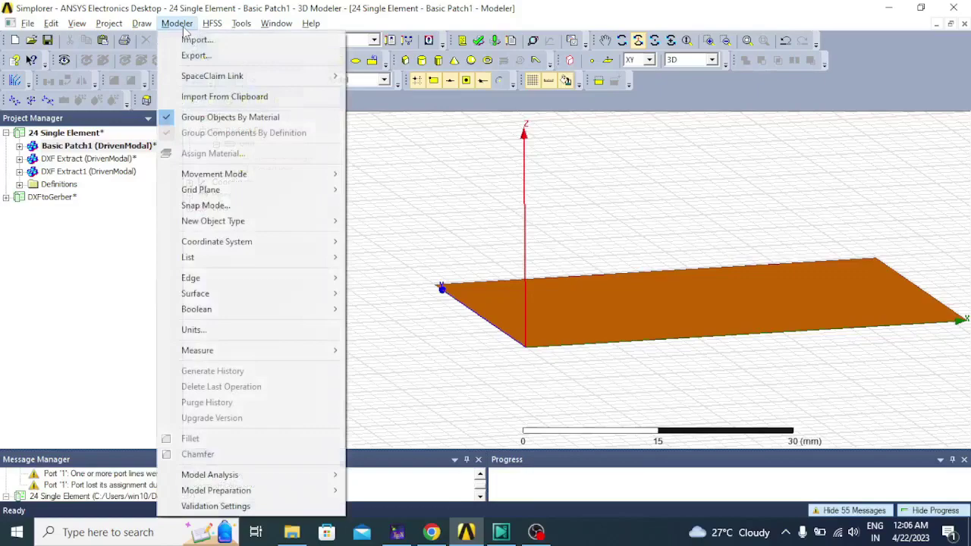
click(198, 55)
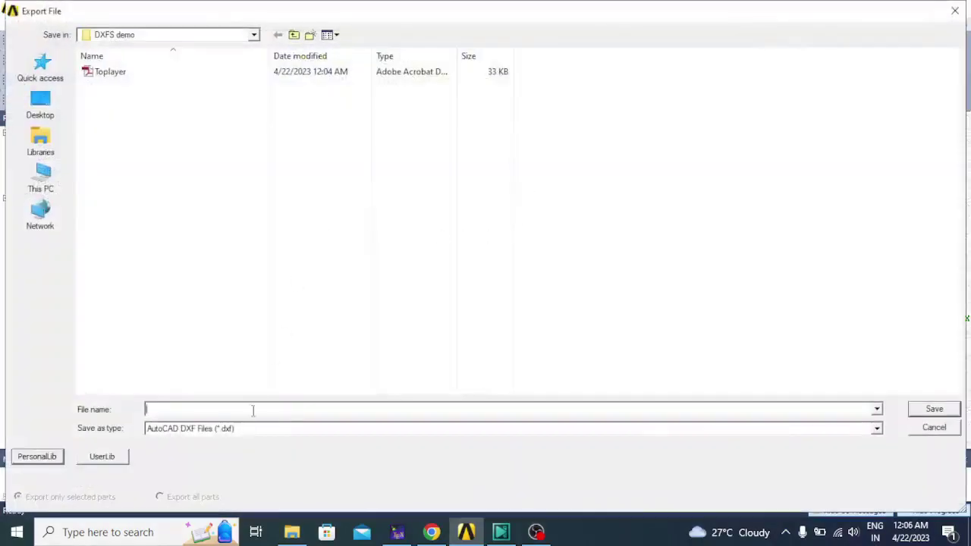
text(Bottom Layer)
click(174, 409)
key(BackSpace)
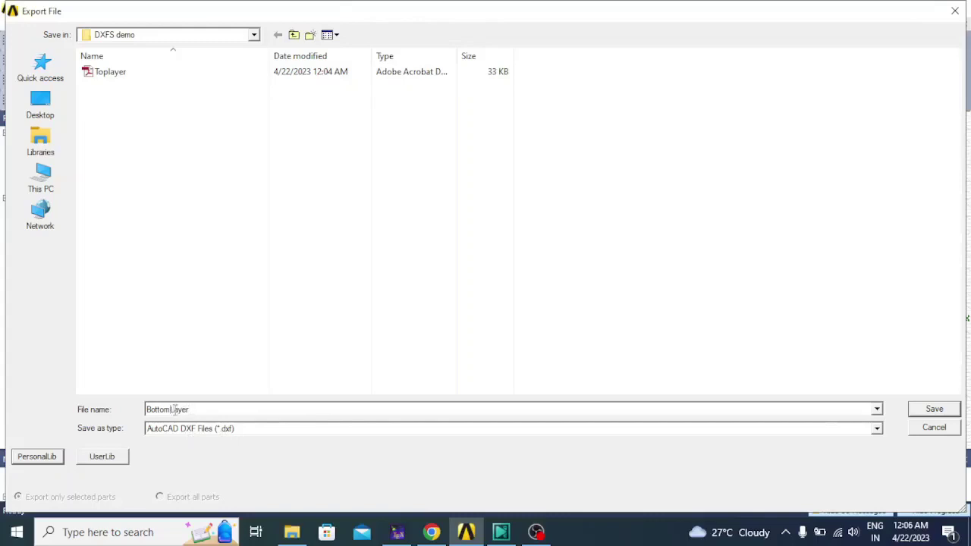
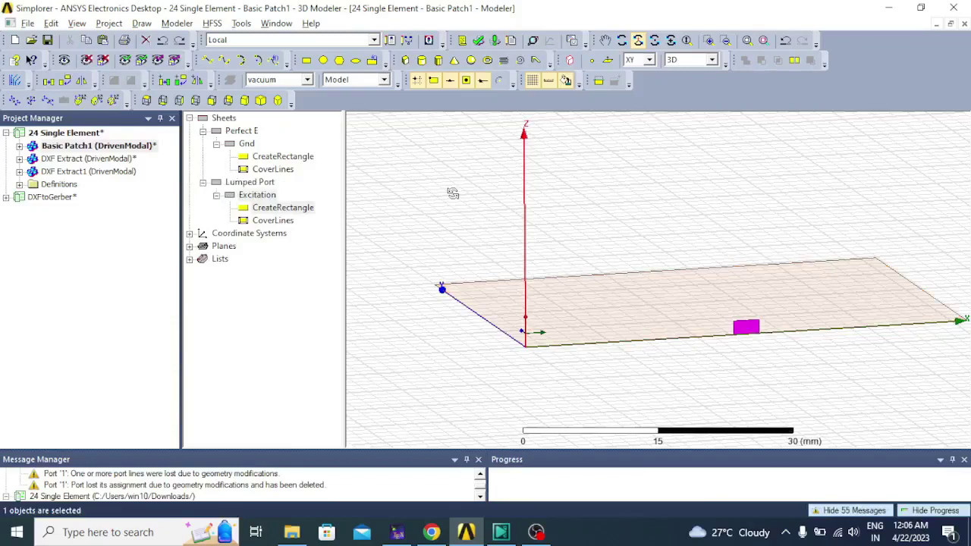
- Undo the deletions of the Excitation, Patch and Via objects, and delete the Gnd, Patch and Excitation sheets so only the vias remain
key(ctrl+z)
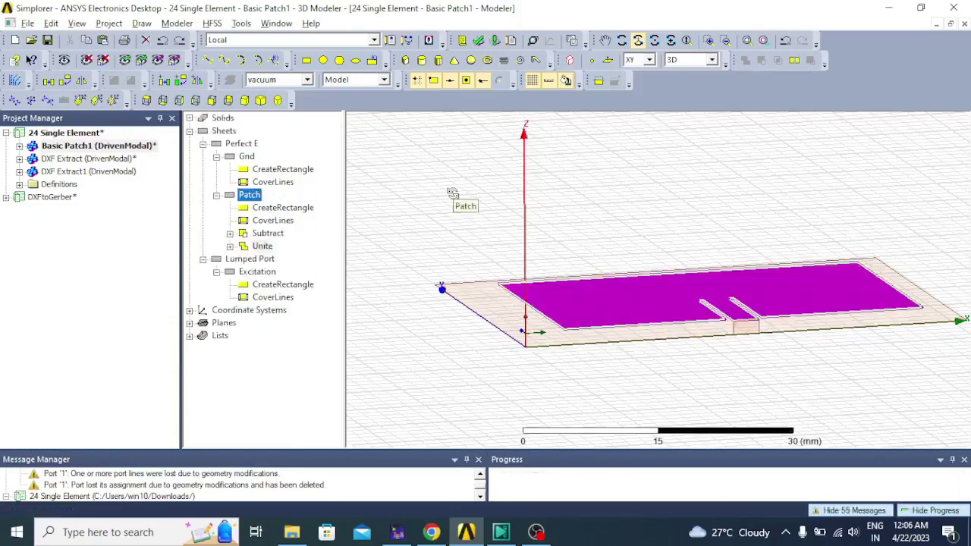
key(ctrl+z)
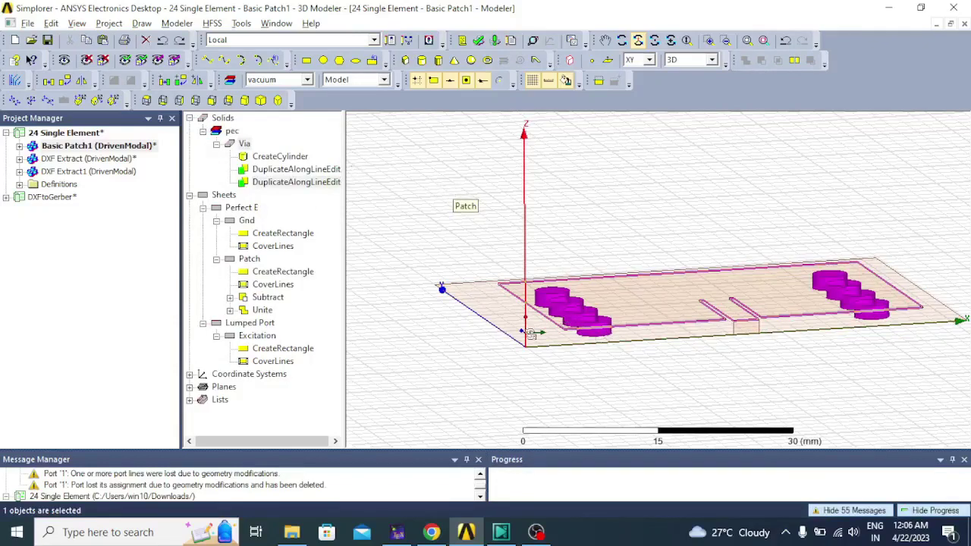
click(246, 220)
key(Delete)
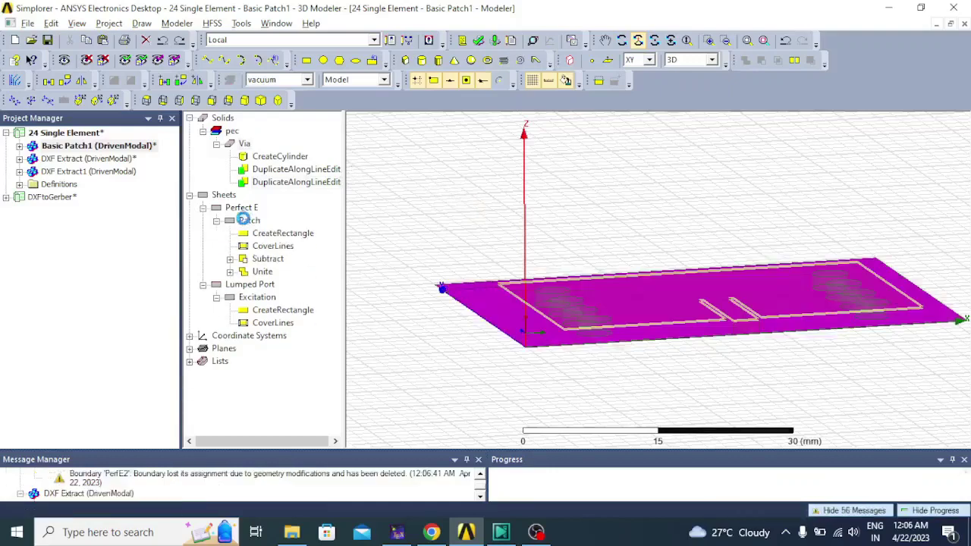
click(249, 221)
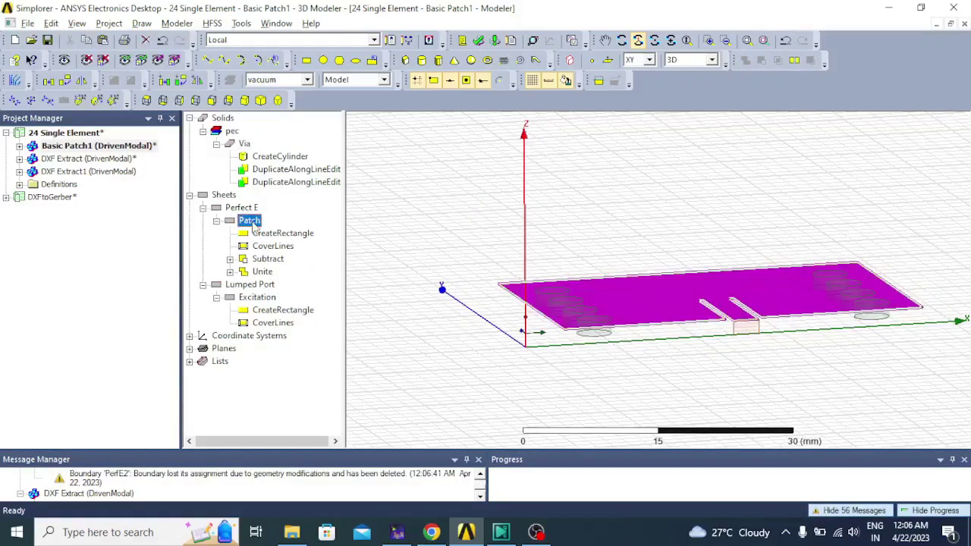
key(Delete)
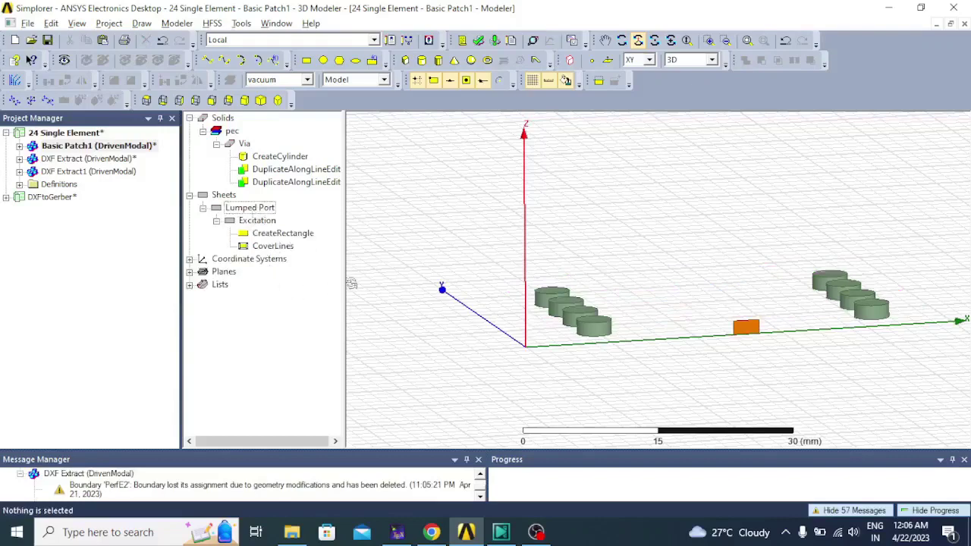
click(258, 220)
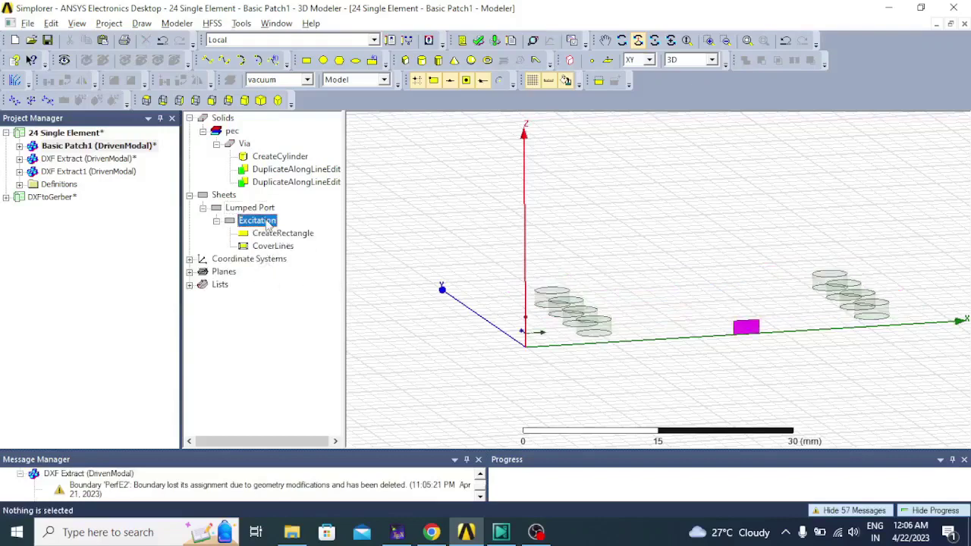
key(Delete)
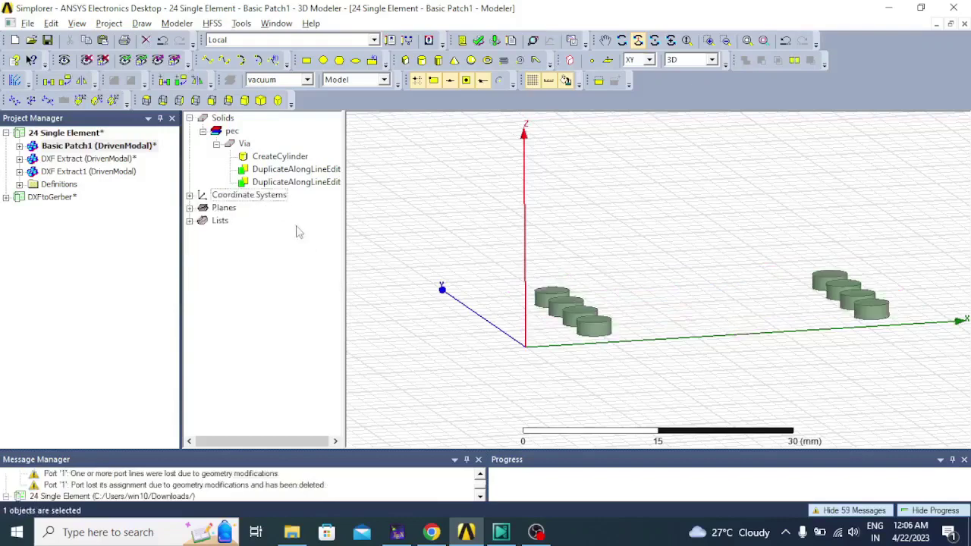
- Export the remaining Via object as an AutoCAD DXF file in the DXFS demo folder
drag(584, 327, 557, 313)
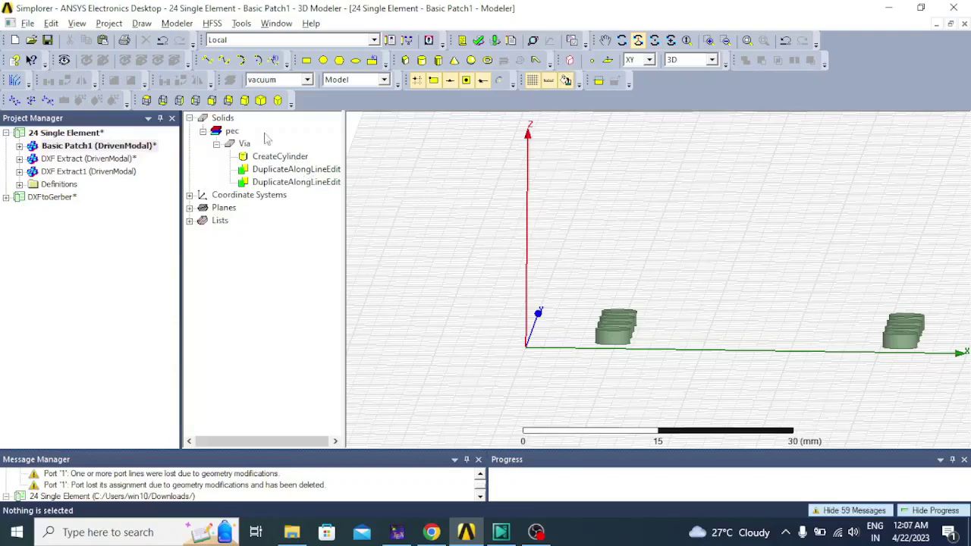
click(176, 23)
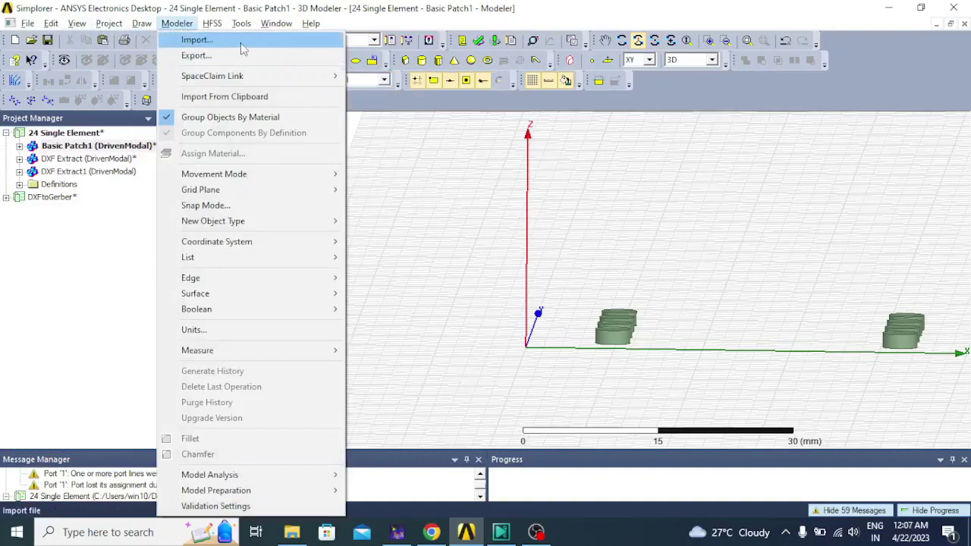
click(227, 56)
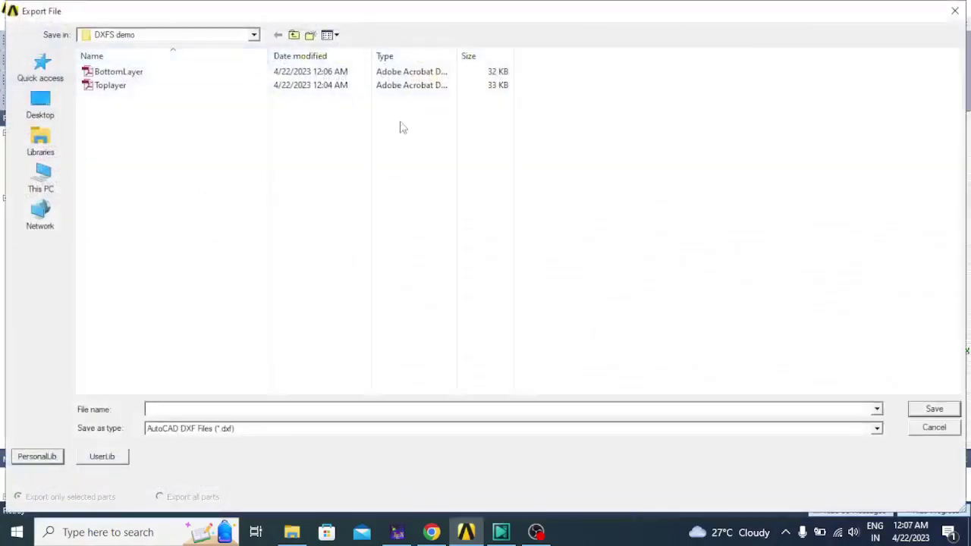
click(261, 409)
click(932, 413)
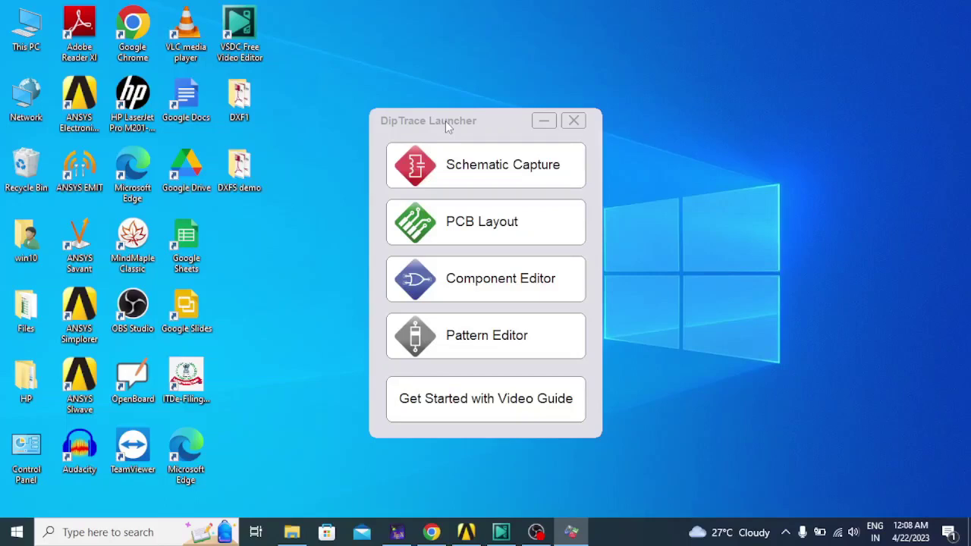
- Switch to DipTrace PCB Layout and open the Top file from the Gerber from Dxf folder for DXF import
click(483, 225)
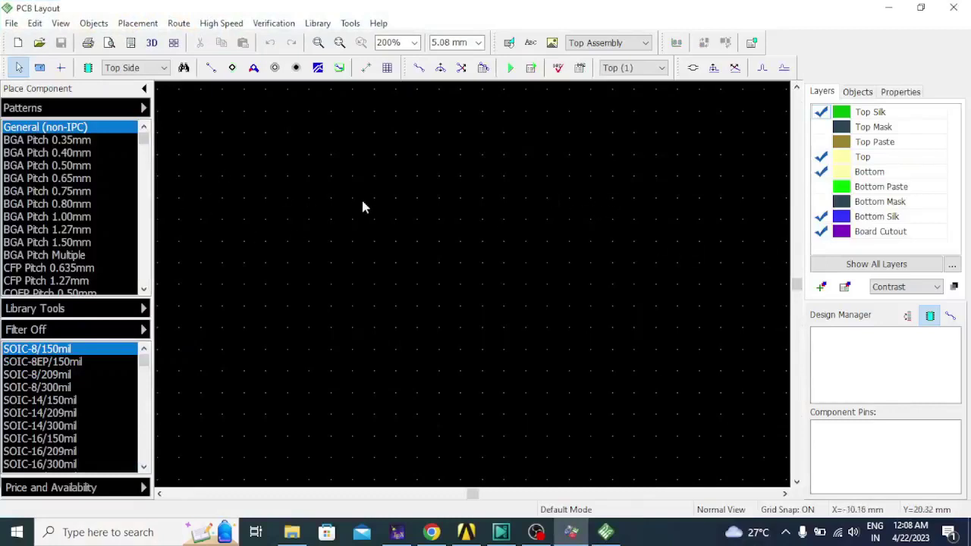
click(12, 23)
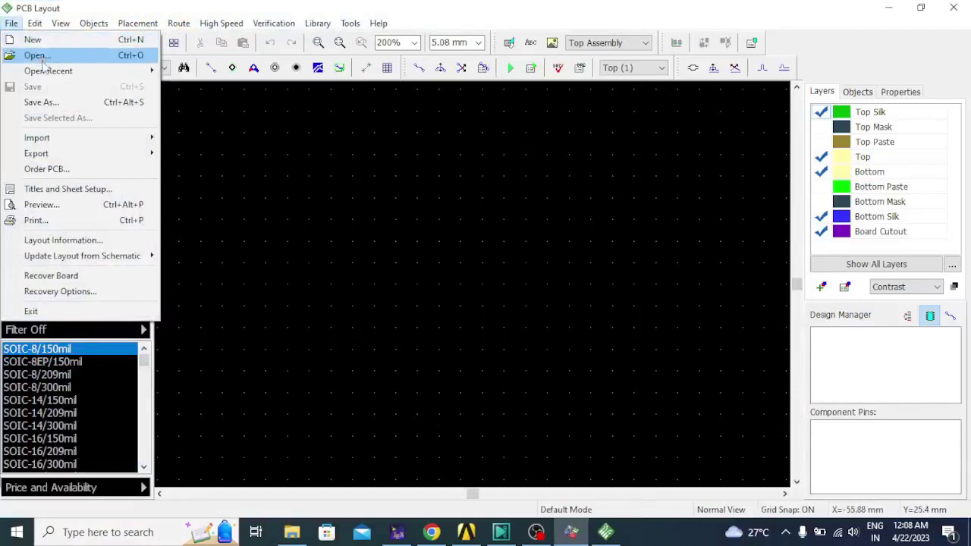
mouse_move(59, 144)
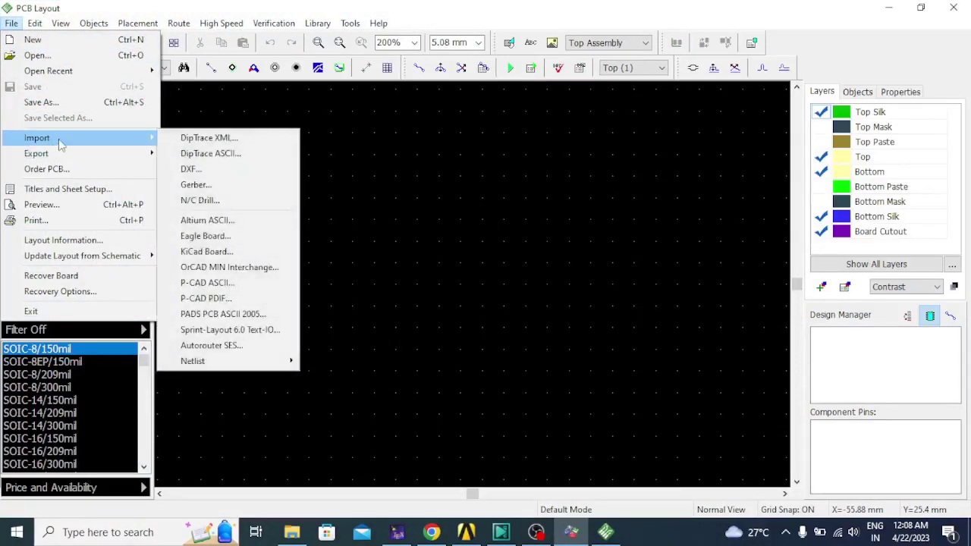
click(216, 170)
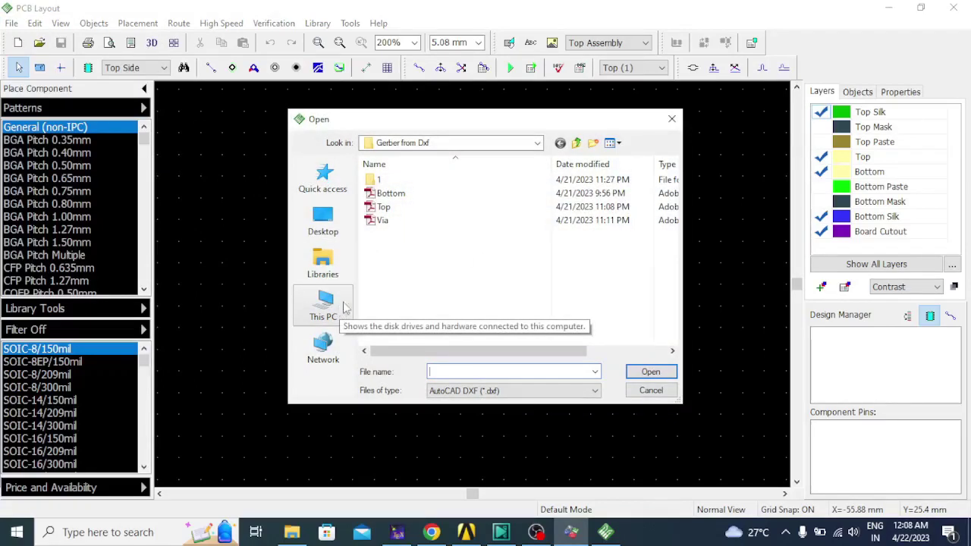
click(403, 213)
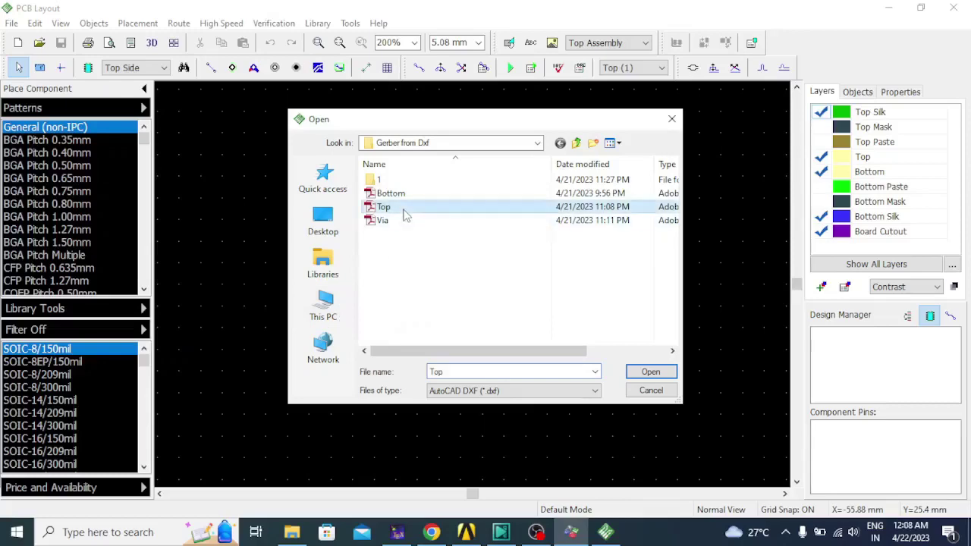
click(652, 372)
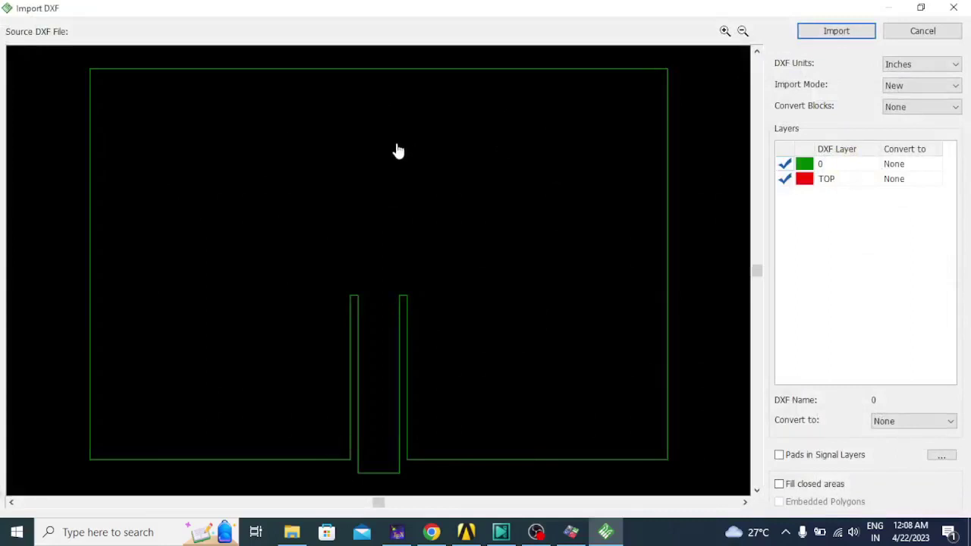
- Import the DXF in millimetres with import mode New, converting layer 0 to Top and filling closed areas
click(902, 67)
click(907, 87)
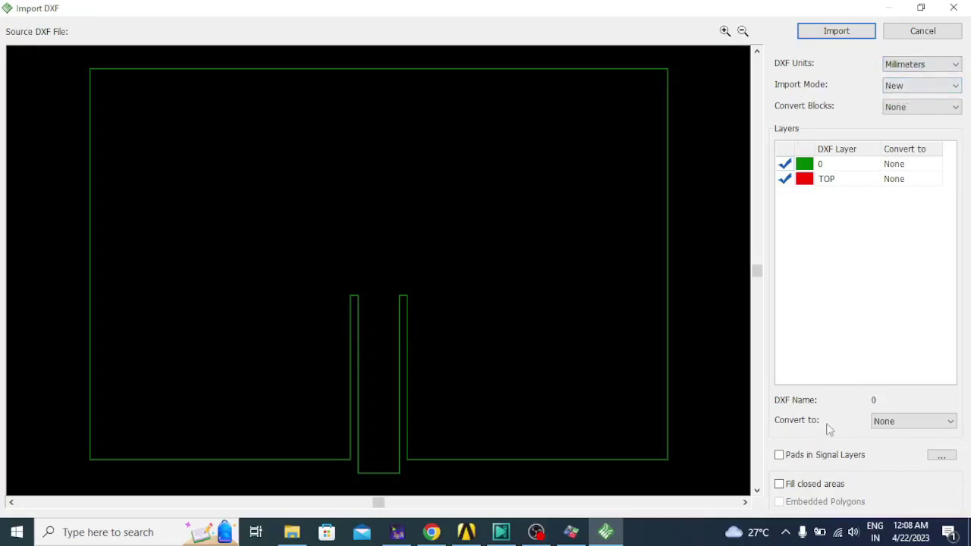
click(896, 422)
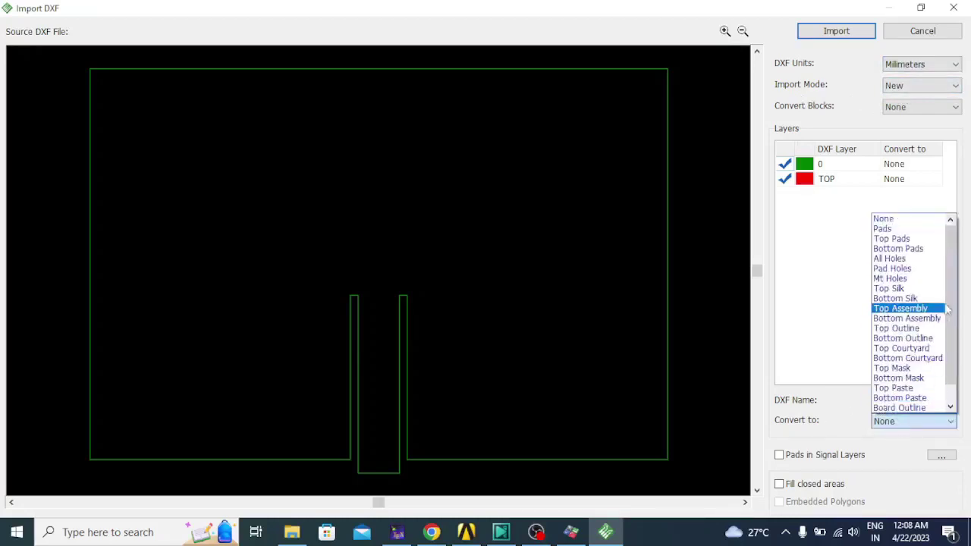
drag(952, 359, 952, 374)
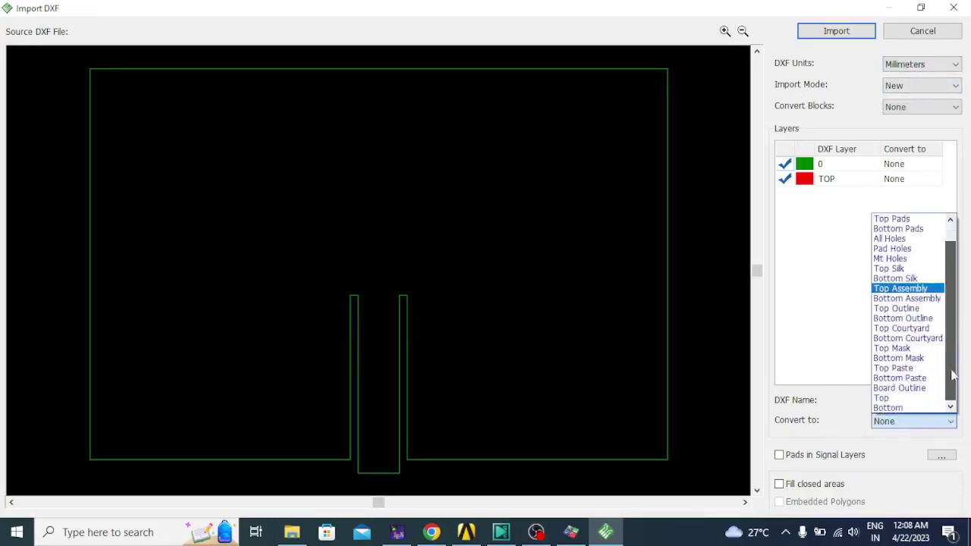
click(885, 398)
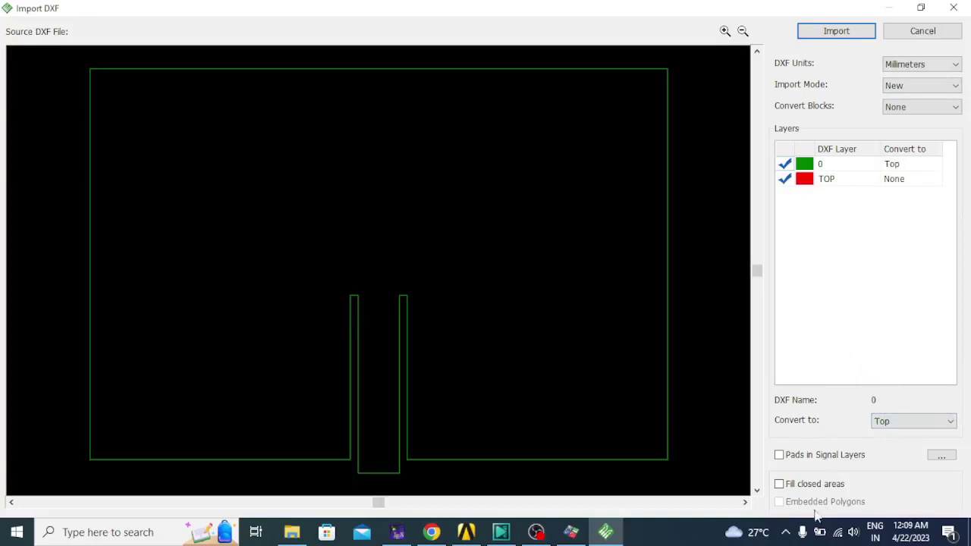
click(779, 484)
click(836, 31)
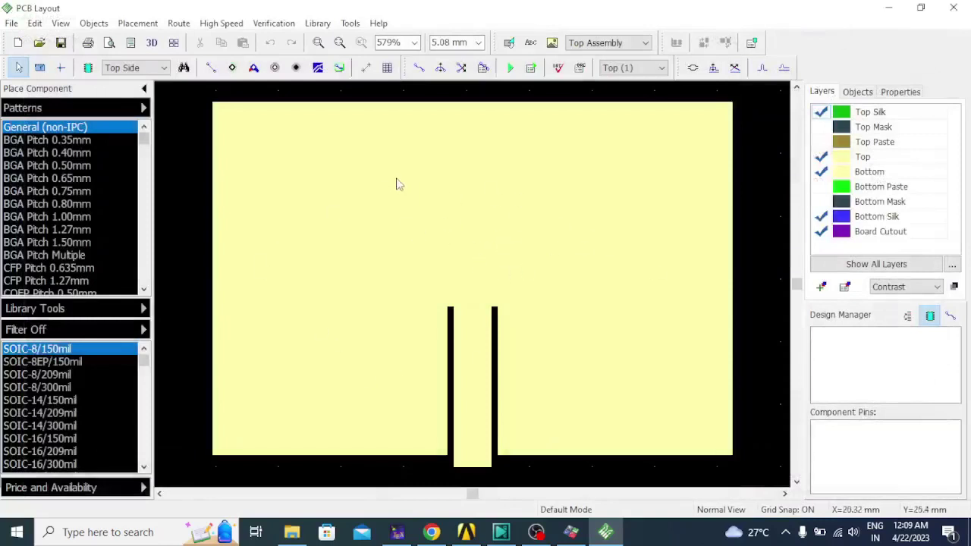
- Open the Bottom file from the Gerber from Dxf folder for DXF import
click(17, 26)
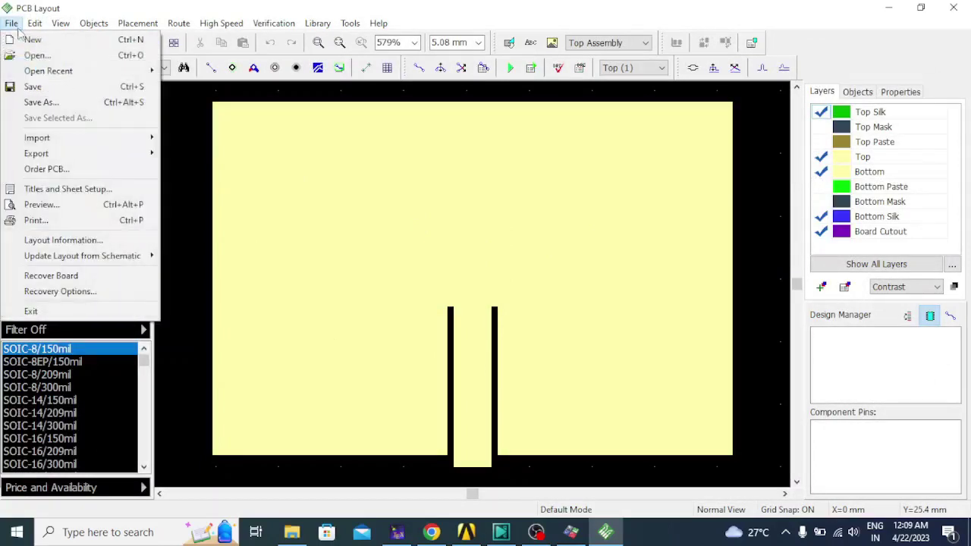
mouse_move(50, 137)
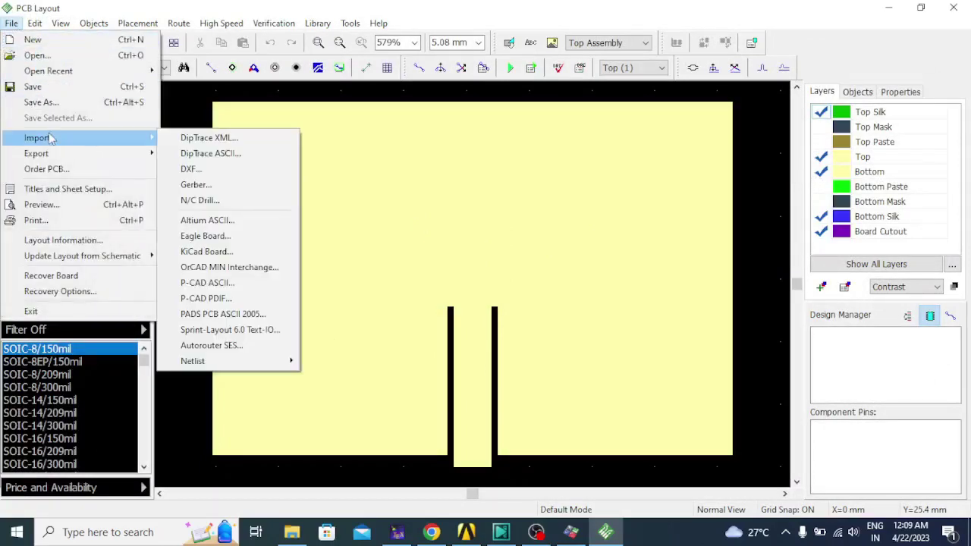
click(213, 172)
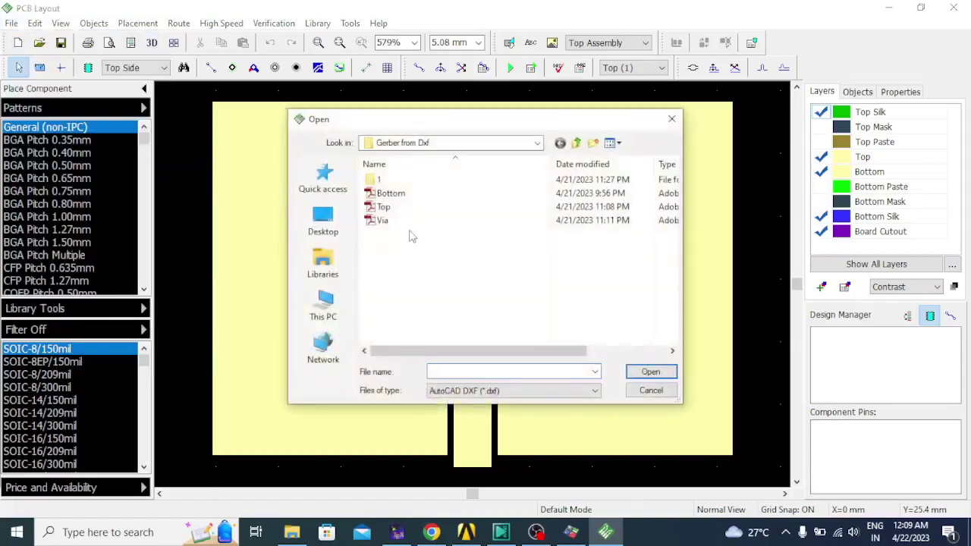
click(407, 195)
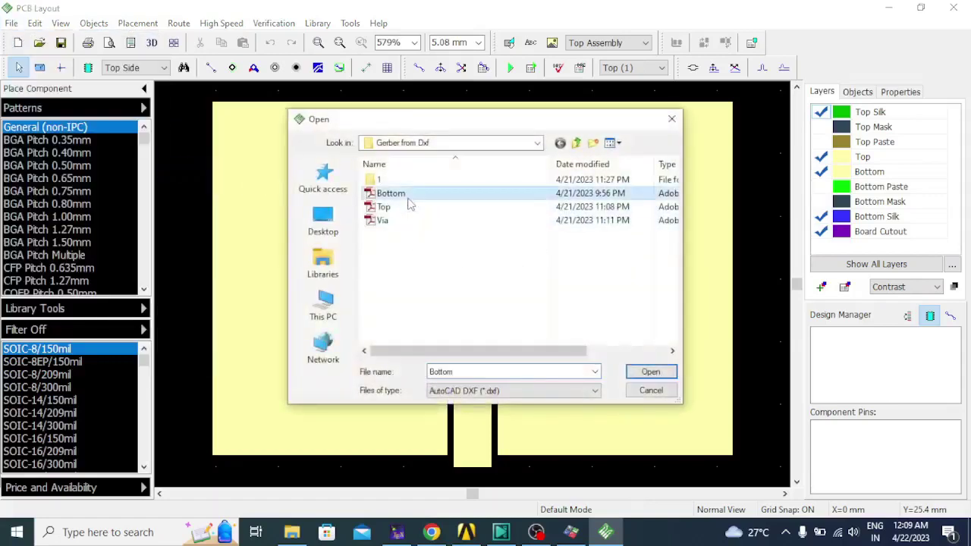
click(651, 372)
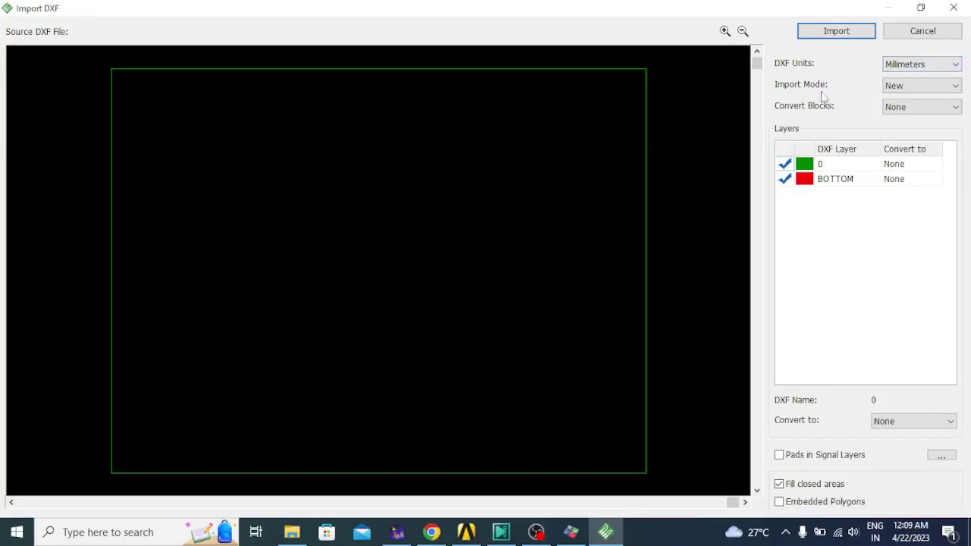
- Import the Bottom DXF with import mode Add, converting layer 0 to Bottom
click(908, 91)
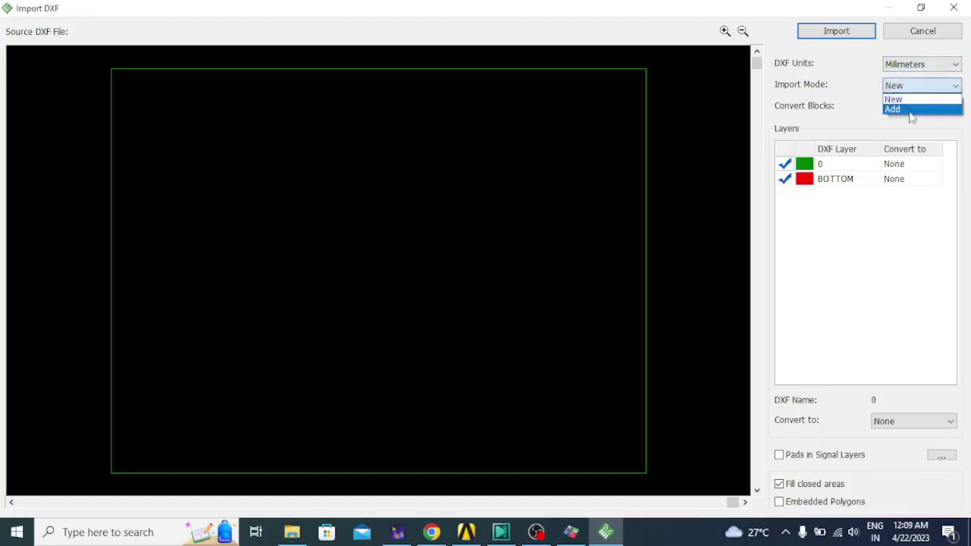
click(910, 110)
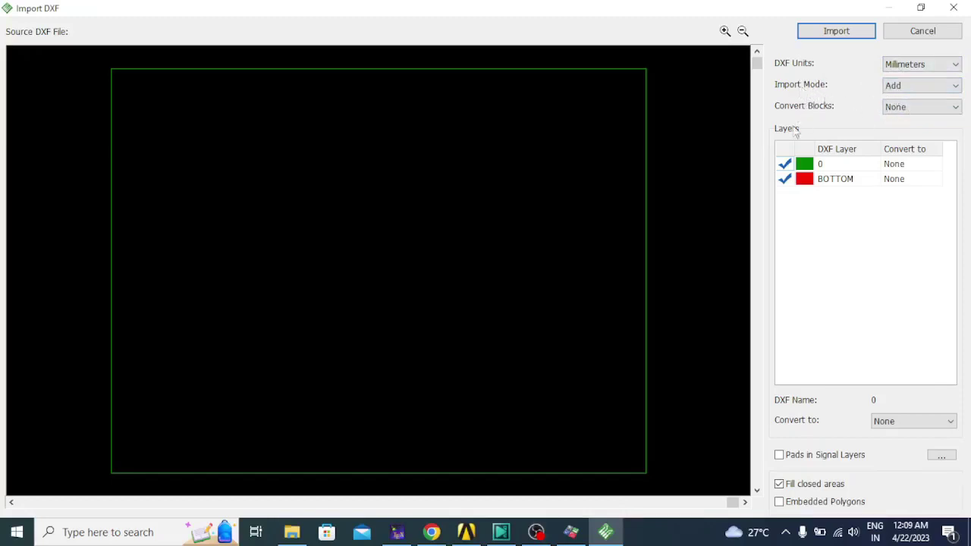
click(914, 422)
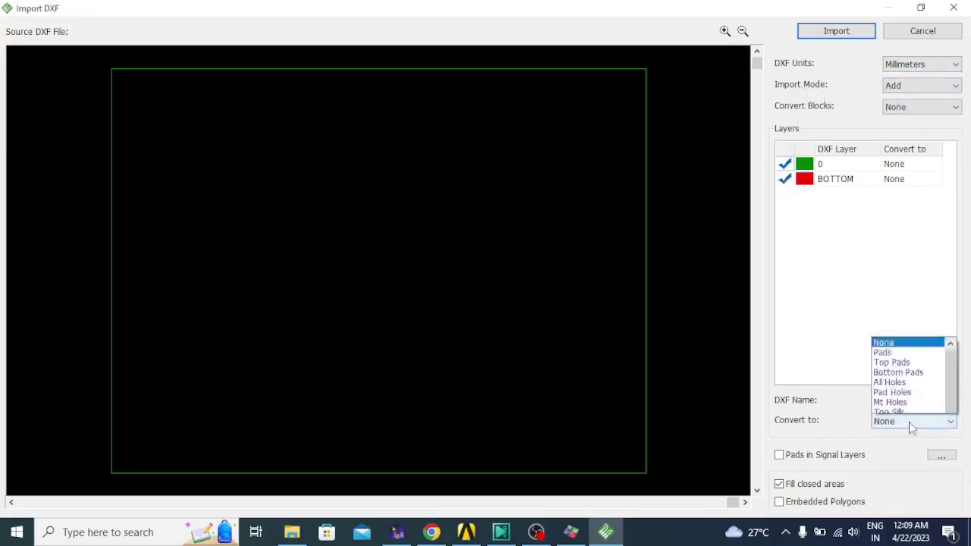
scroll(949, 358, down, 1)
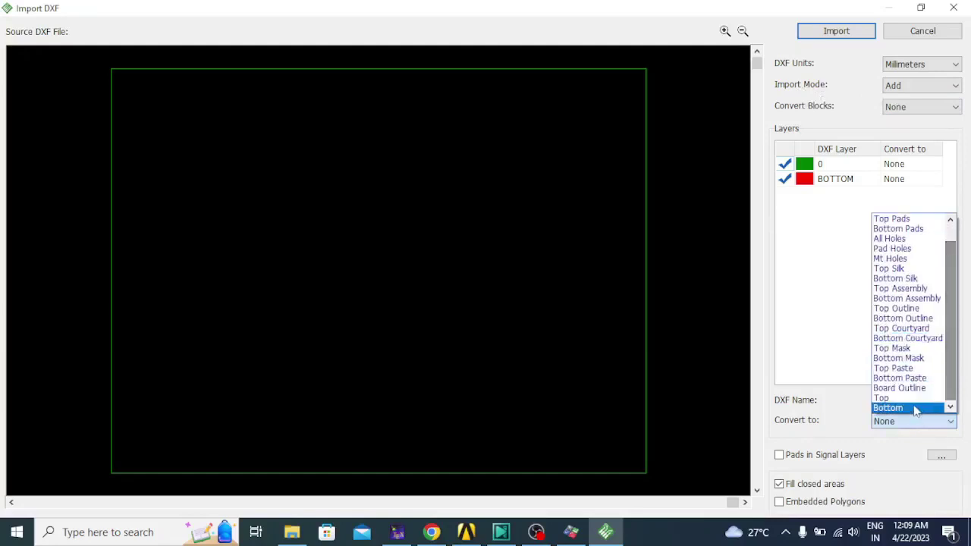
click(909, 408)
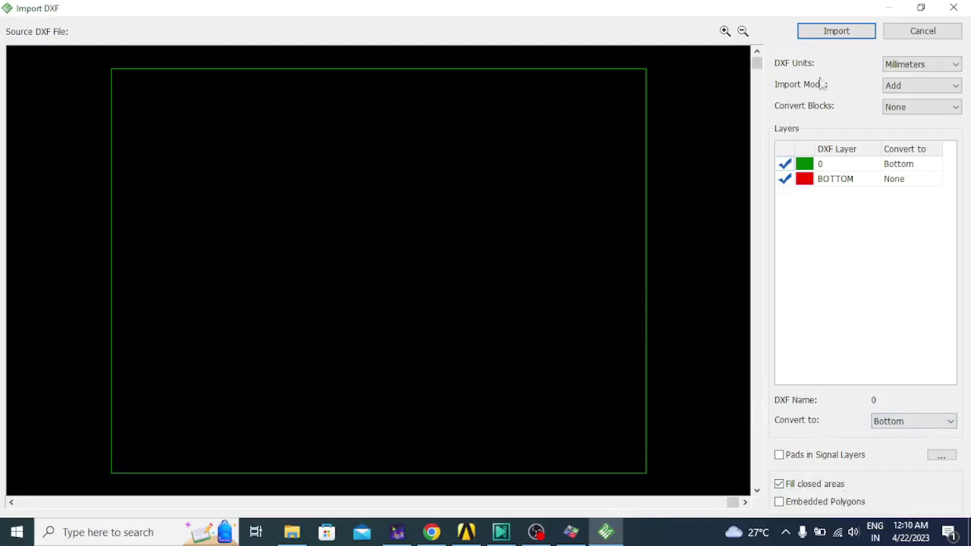
click(836, 32)
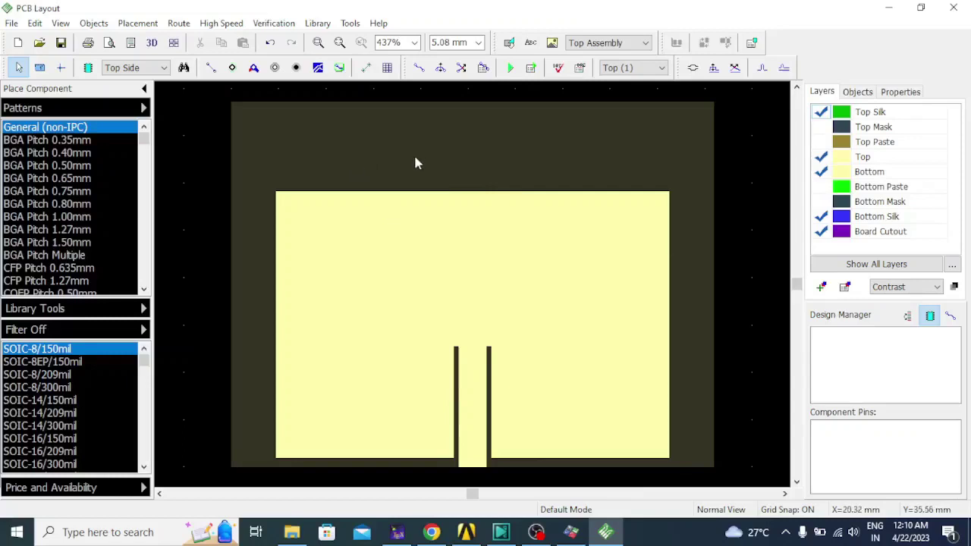
- Open the Via file from the Gerber from Dxf folder for DXF import
click(11, 22)
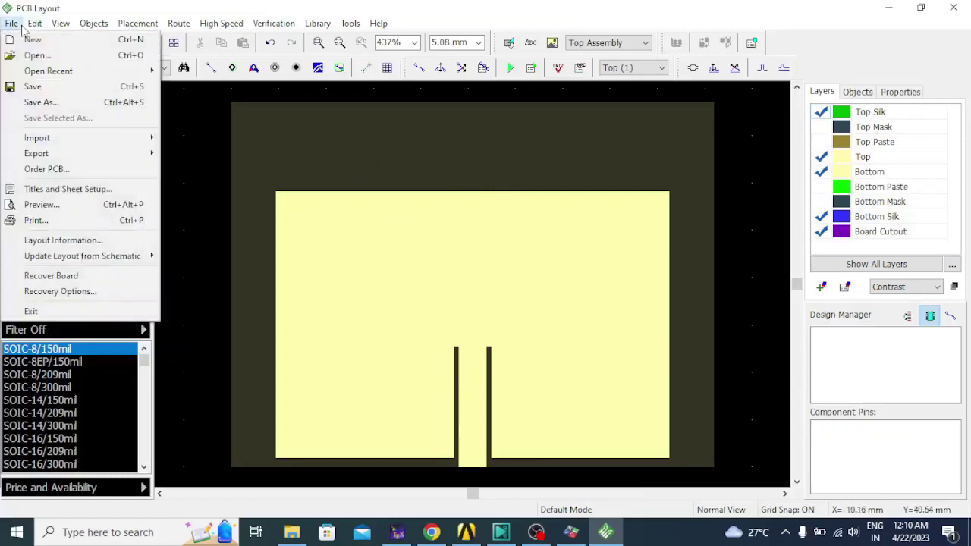
mouse_move(57, 139)
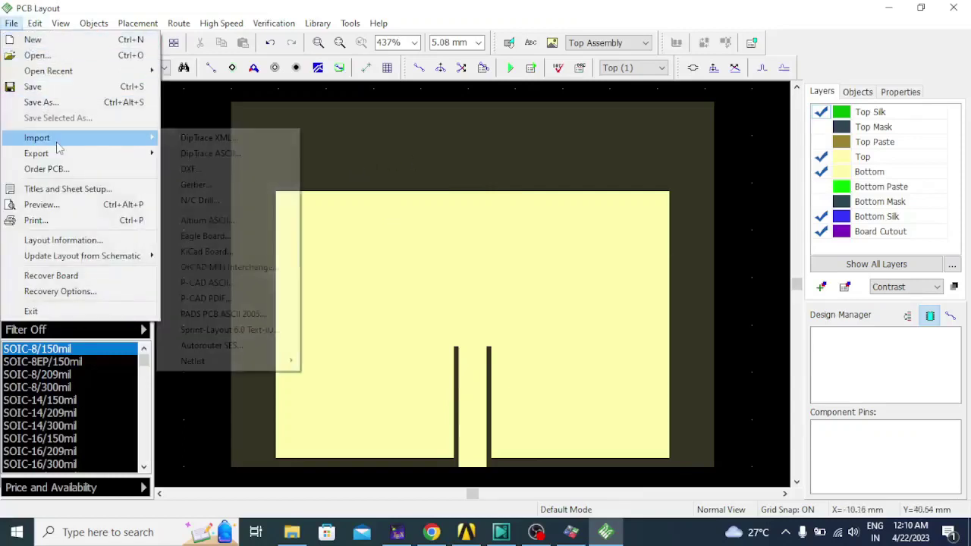
click(189, 169)
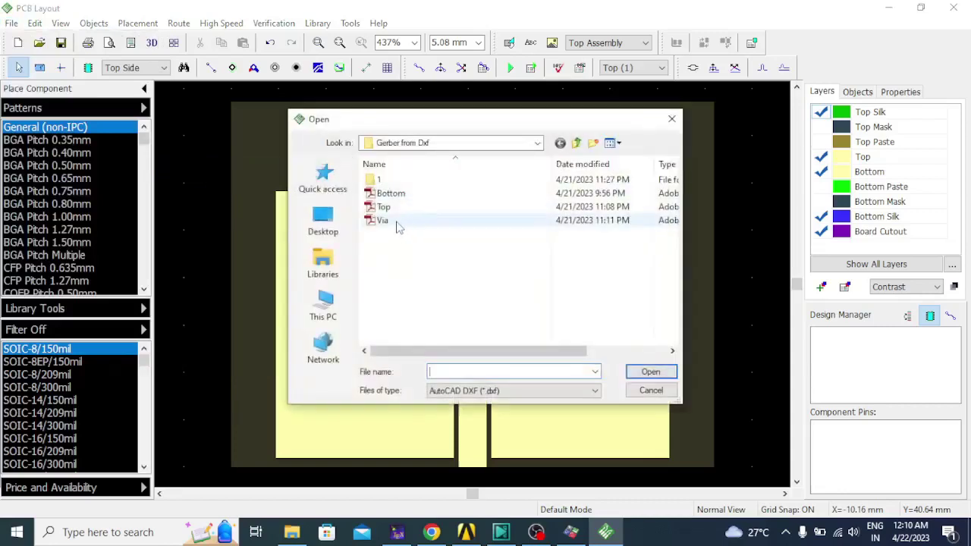
click(396, 224)
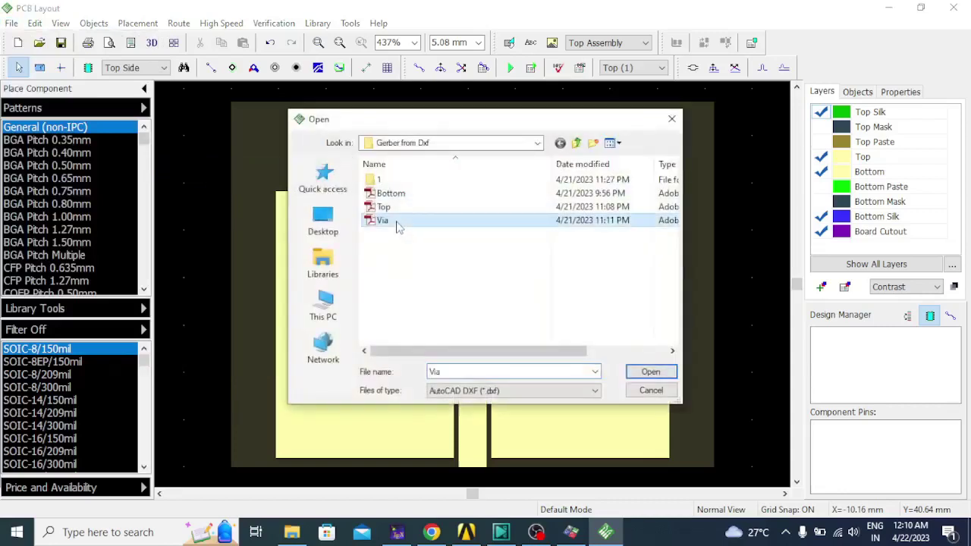
click(651, 372)
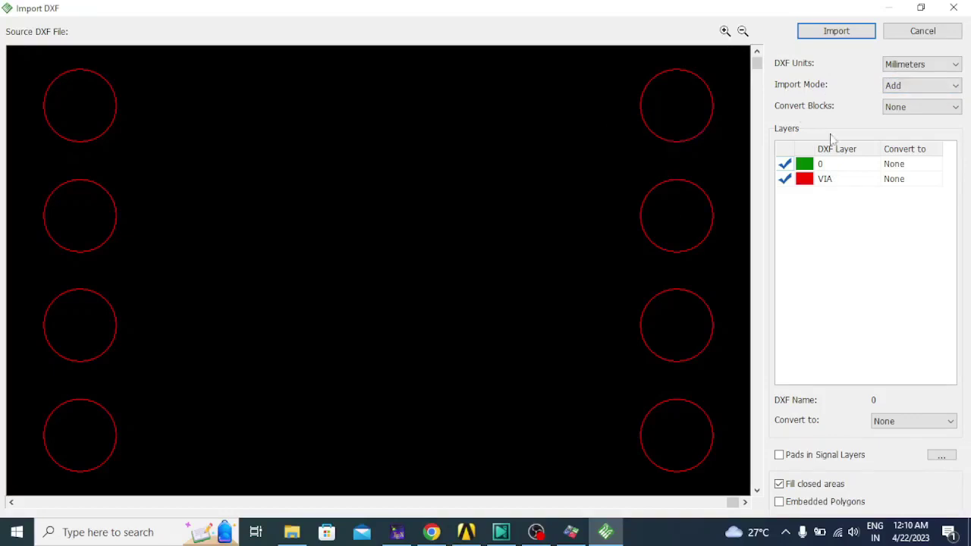
- Import the Via DXF into the existing layout, converting its VIA layer to Pad Holes
click(889, 181)
click(950, 421)
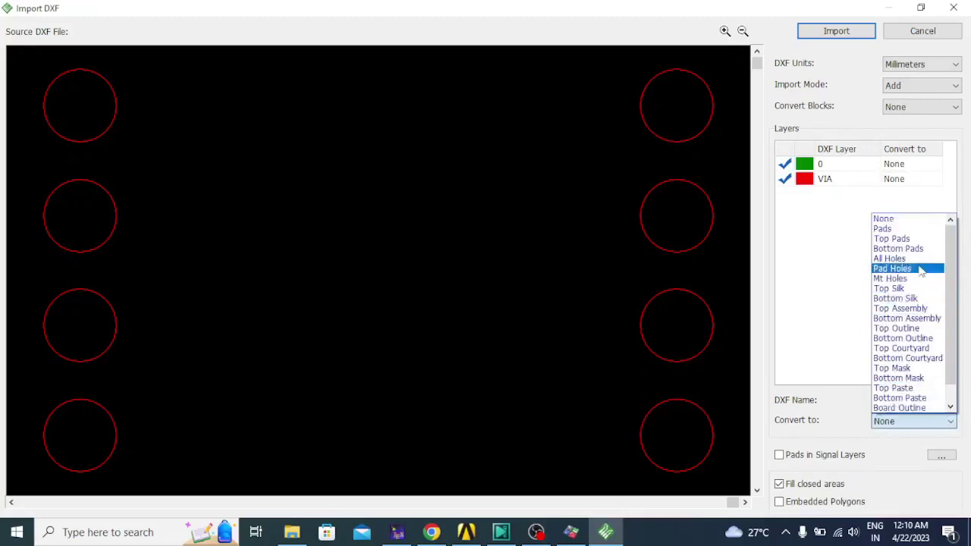
click(894, 269)
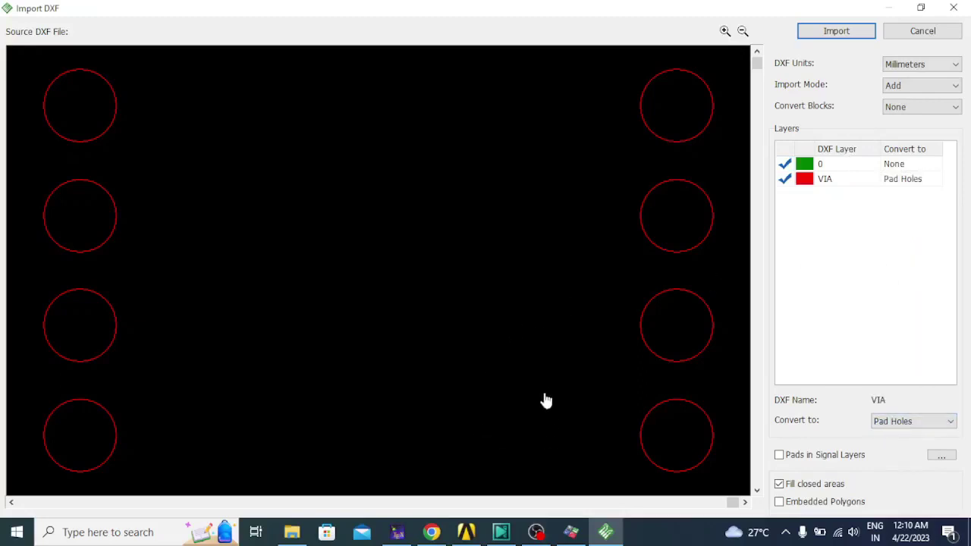
click(834, 32)
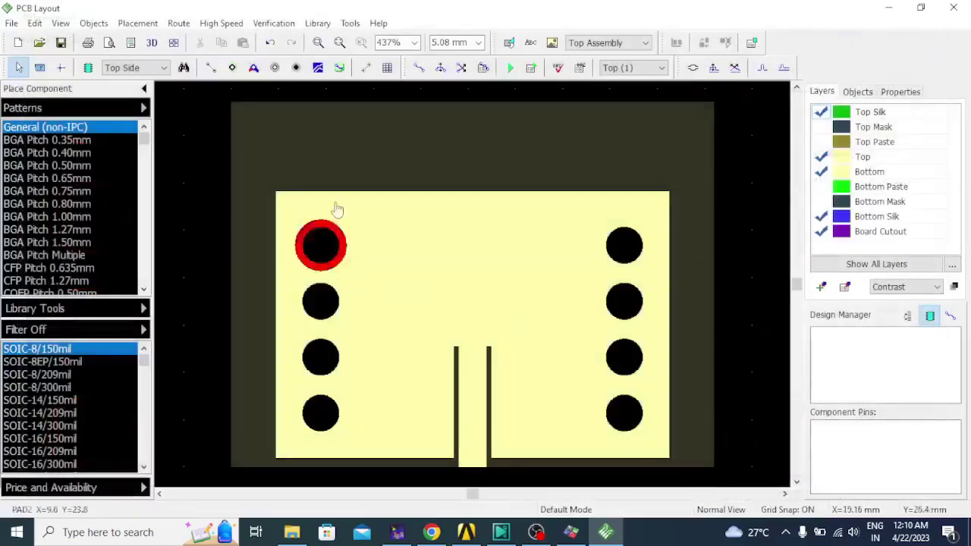
- Inspect the imported copper and holes on the Bottom (2) layer, and return to the Top (1) layer
click(630, 68)
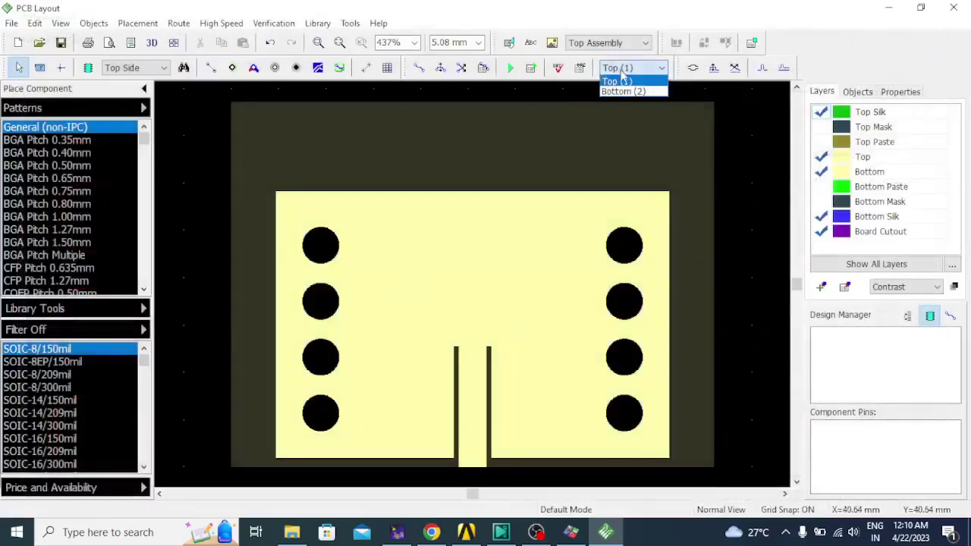
click(624, 90)
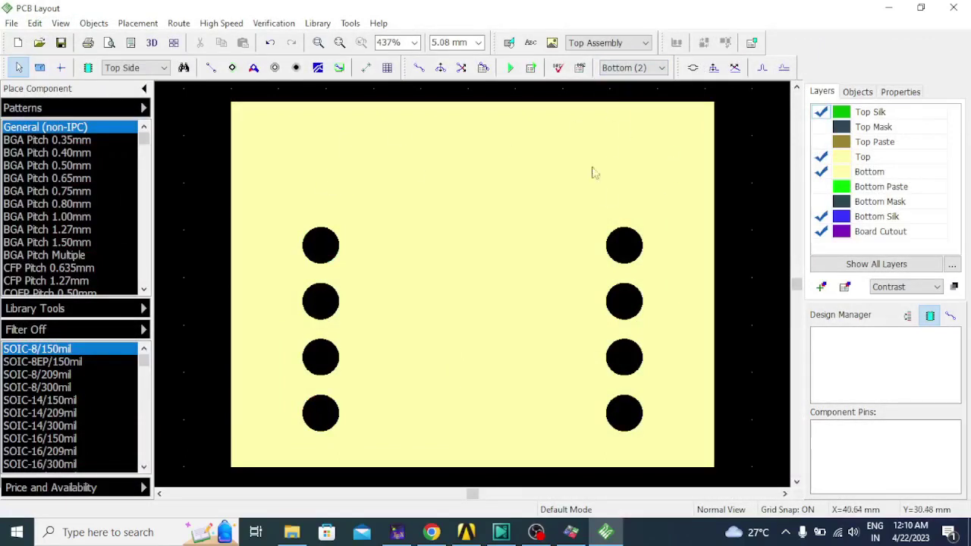
click(643, 69)
click(643, 82)
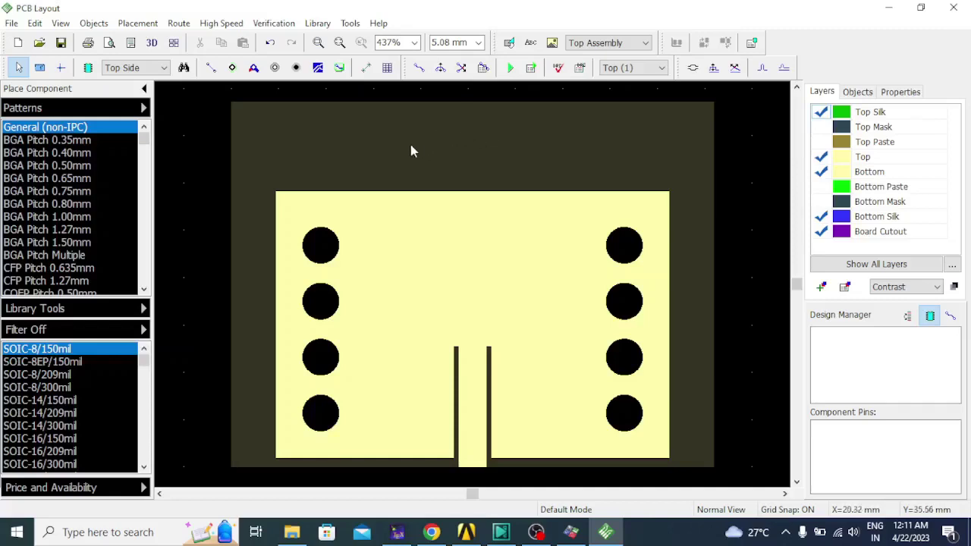
- Start a Gerber RS-274X export of the Top layer alone
click(12, 24)
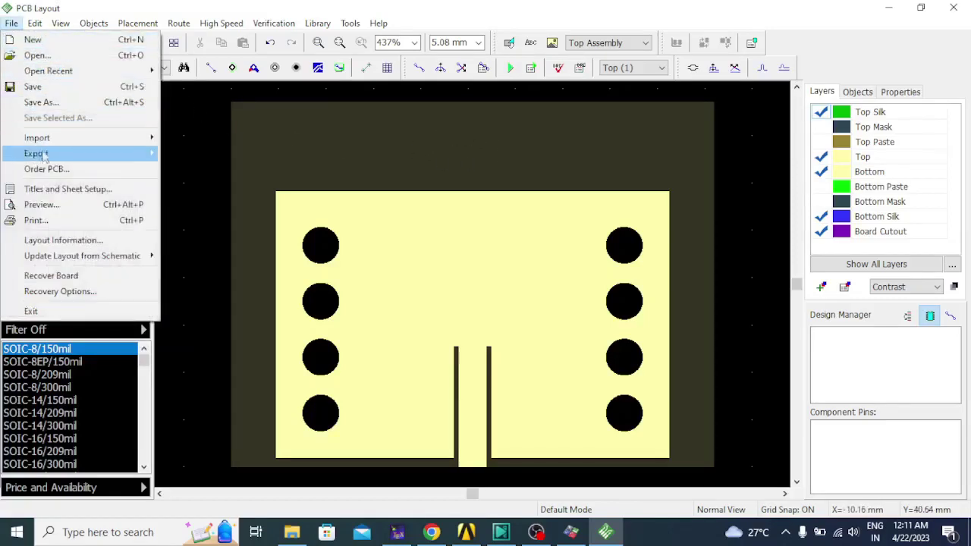
mouse_move(70, 143)
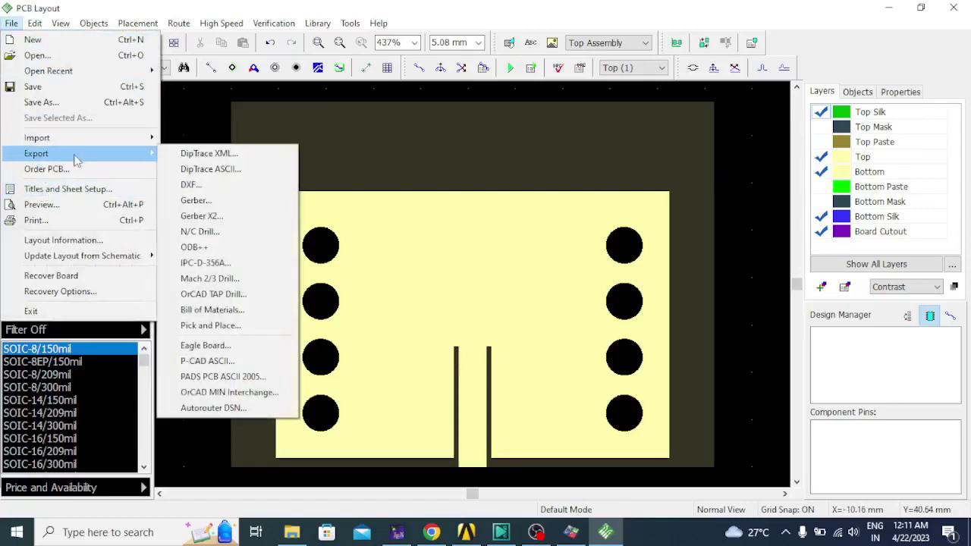
click(195, 200)
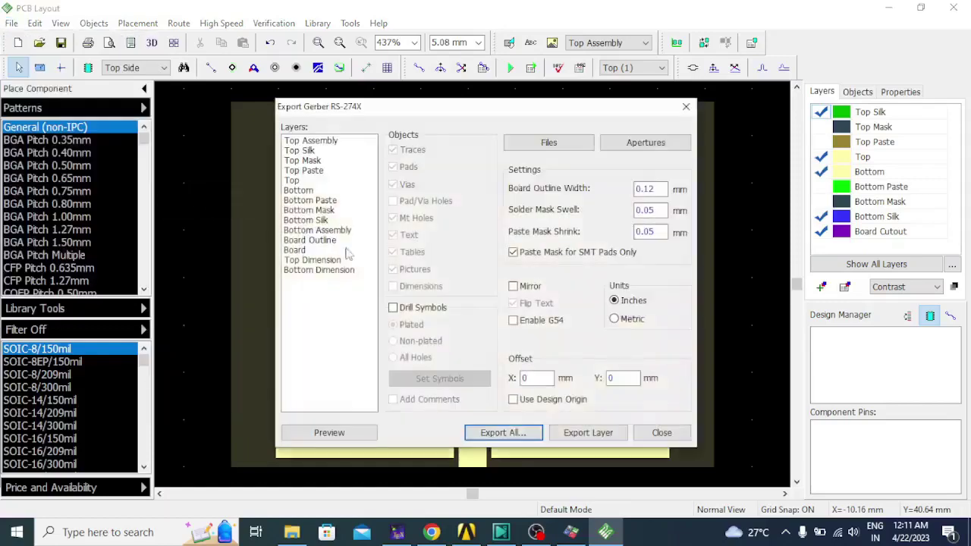
click(297, 180)
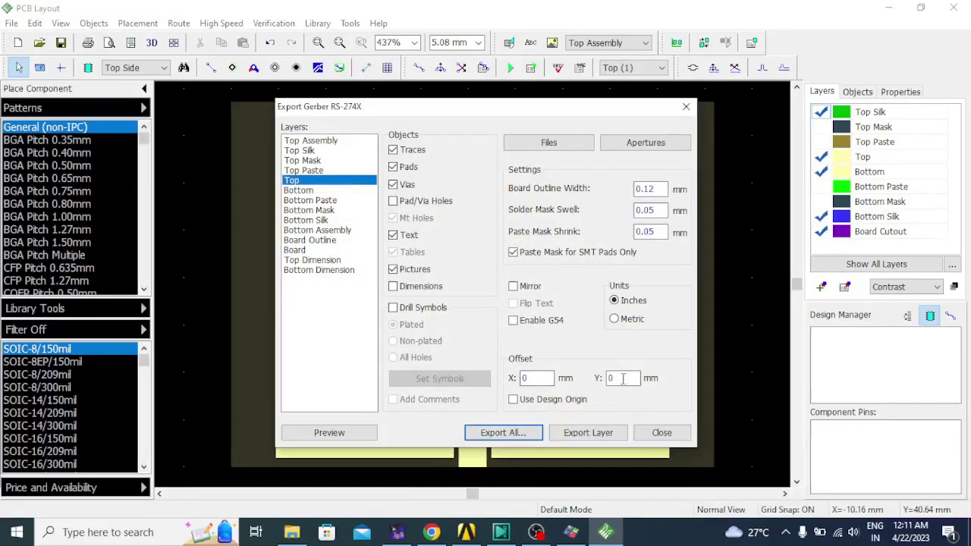
click(589, 439)
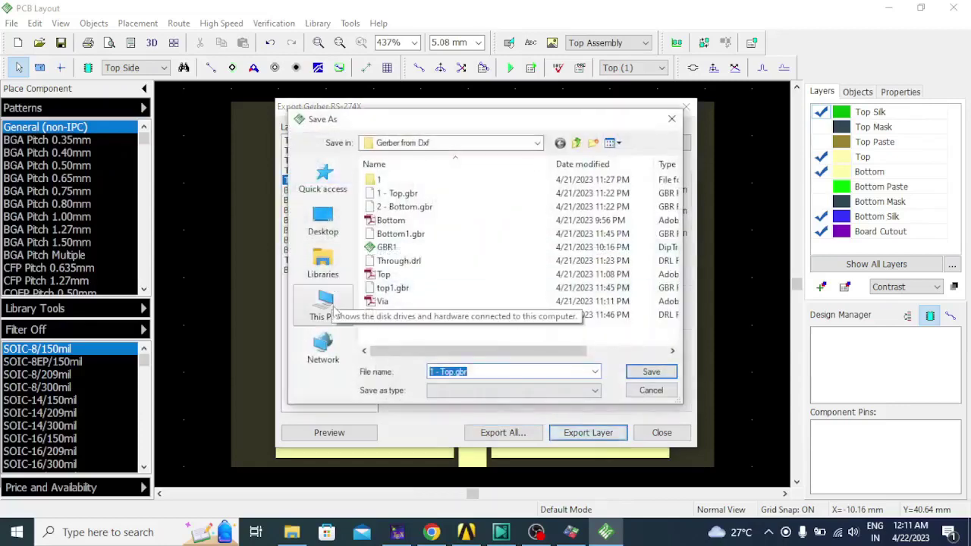
- Save the Top layer's Gerber file as 1 - Top.gbr in the DXFS demo folder on the Desktop
click(323, 220)
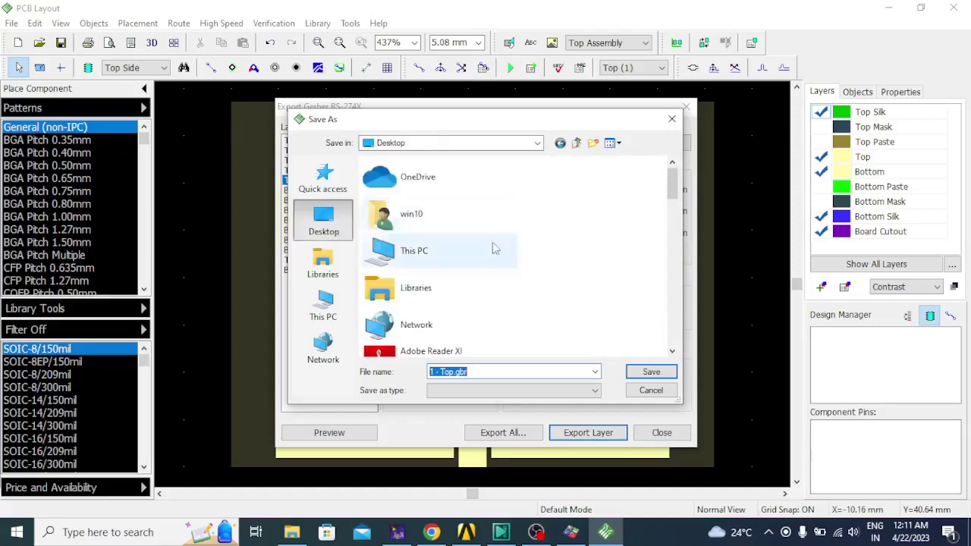
click(457, 319)
scroll(457, 319, down, 2)
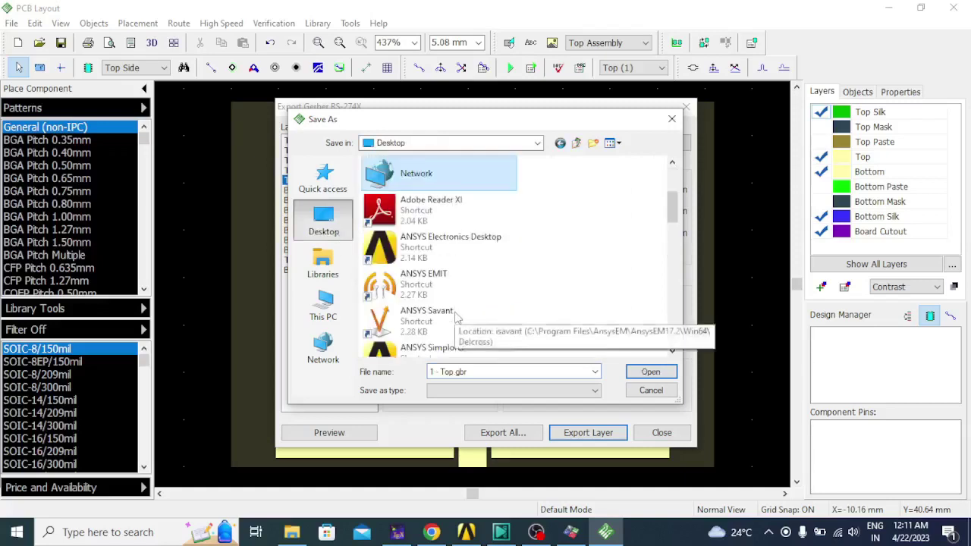
scroll(459, 319, up, 2)
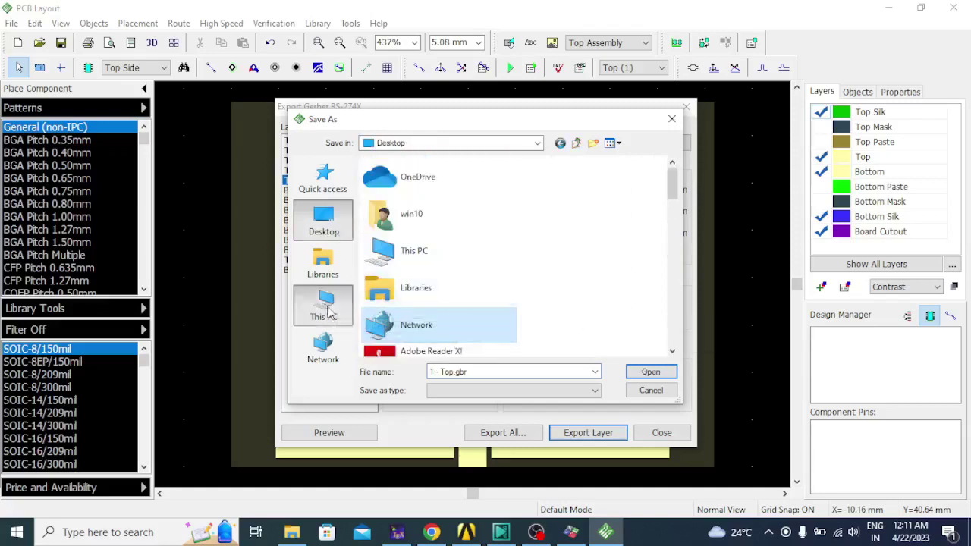
click(324, 307)
click(323, 220)
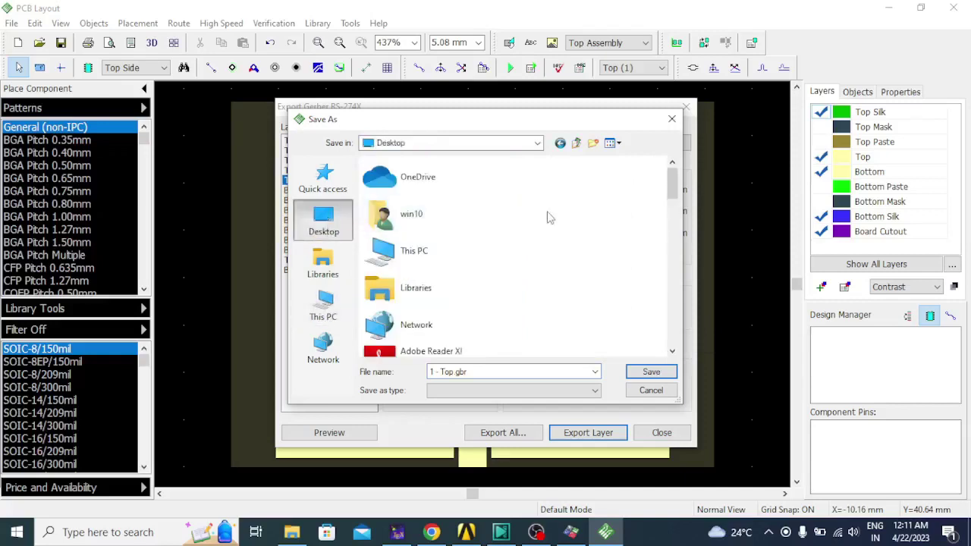
drag(671, 192, 670, 302)
double_click(447, 230)
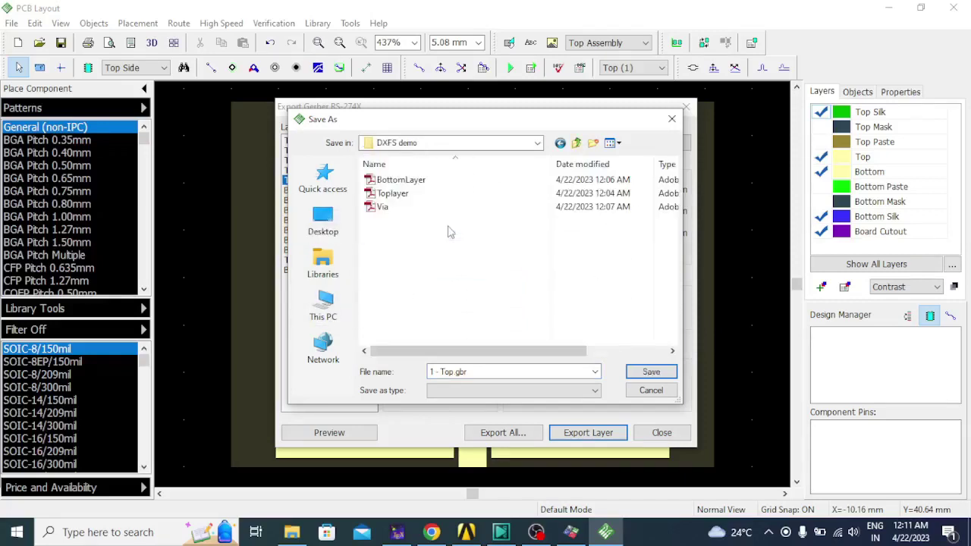
click(478, 371)
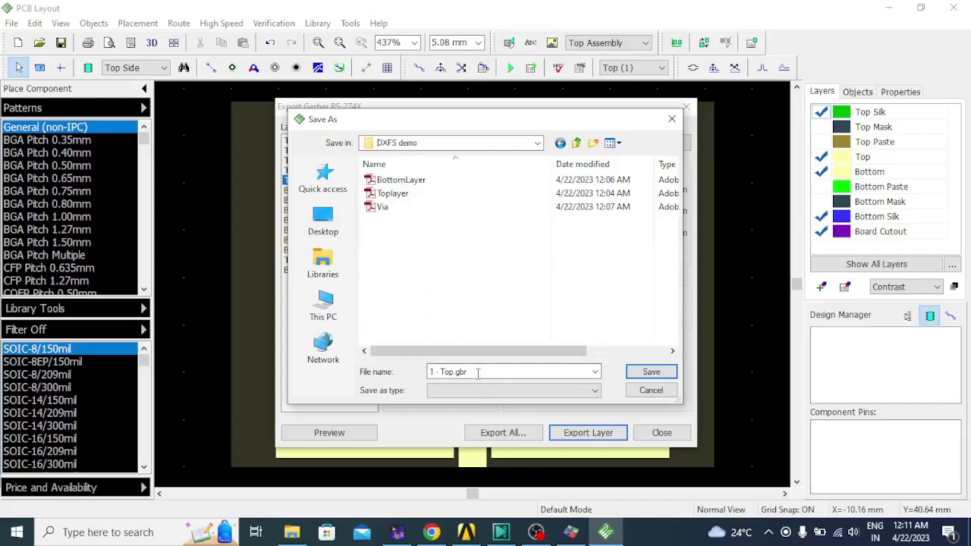
click(643, 374)
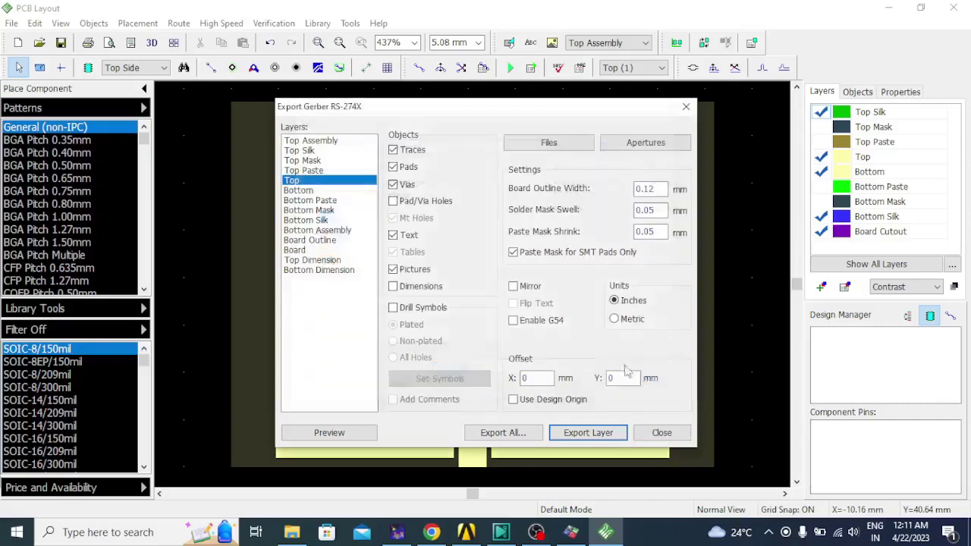
- Export the Bottom layer as the Gerber file 2 - Bottom.gbr in the DXFS demo folder, and finish the Gerber export
click(301, 193)
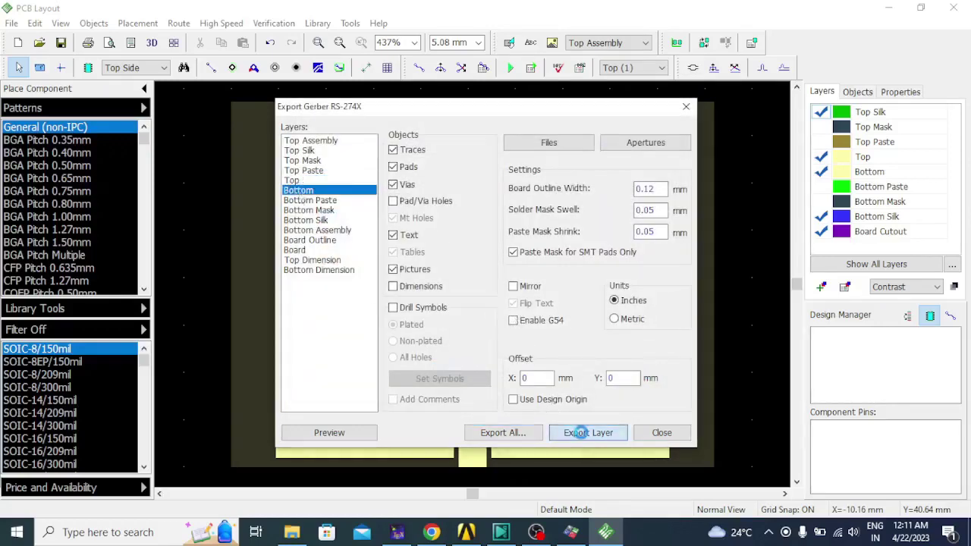
click(574, 432)
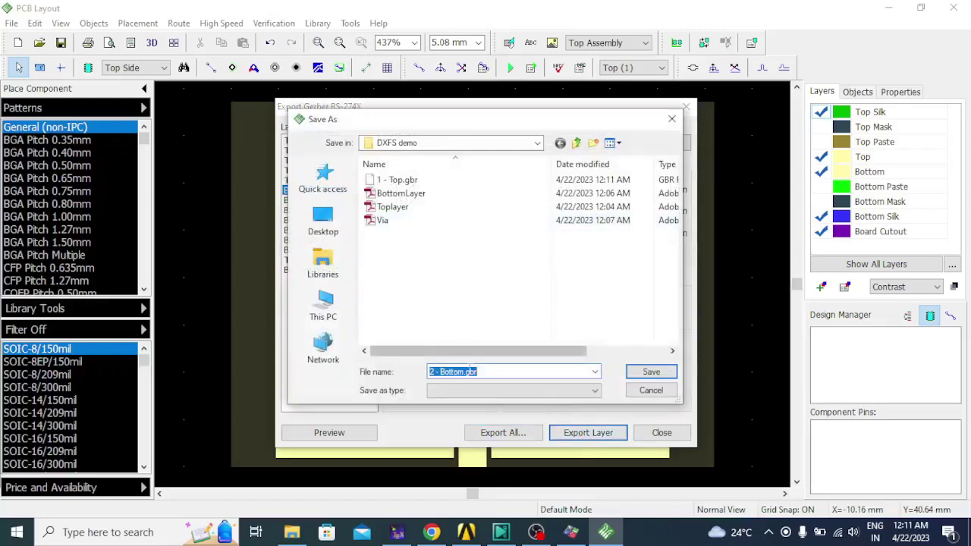
click(650, 373)
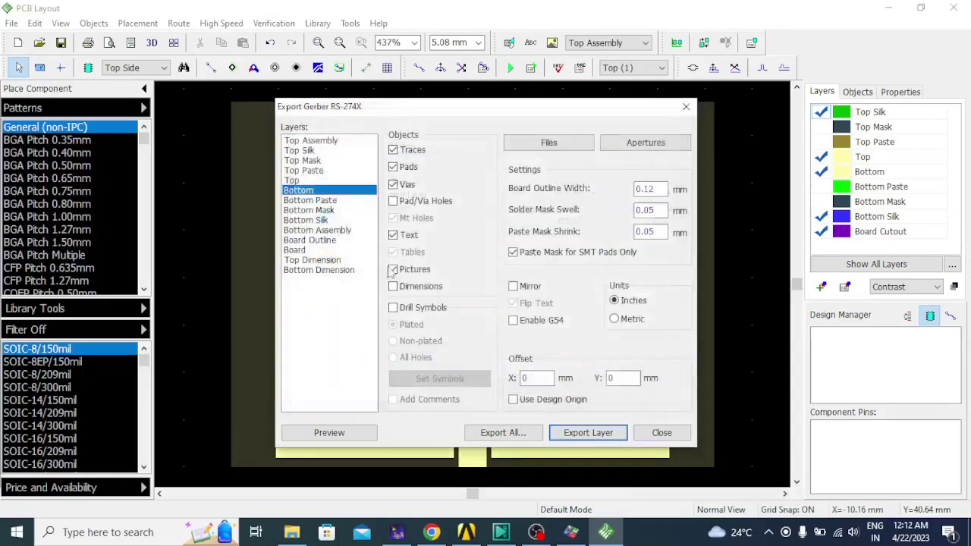
click(671, 437)
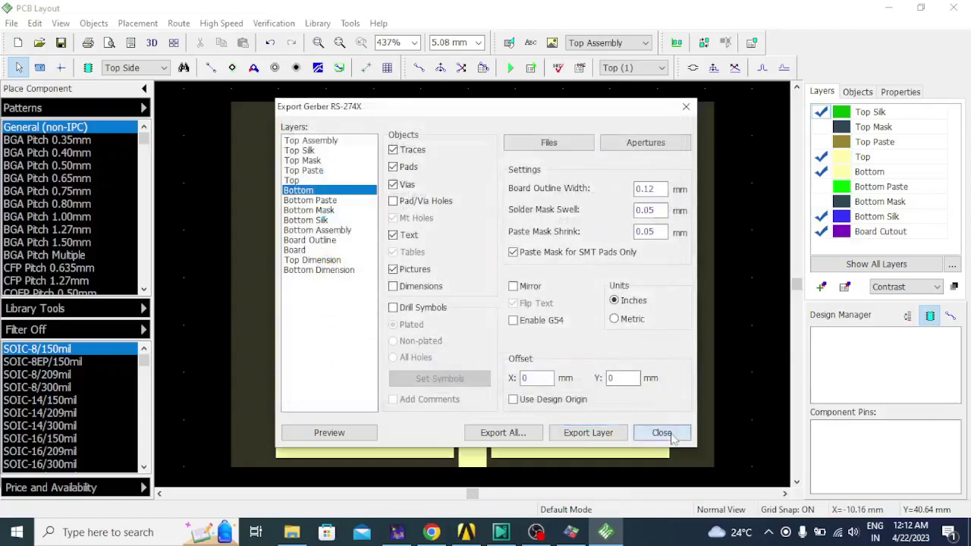
- Export the N/C drill data for the Top and Bottom layers as Through.drl in DXFS demo, letting the tools be assigned automatically
click(11, 24)
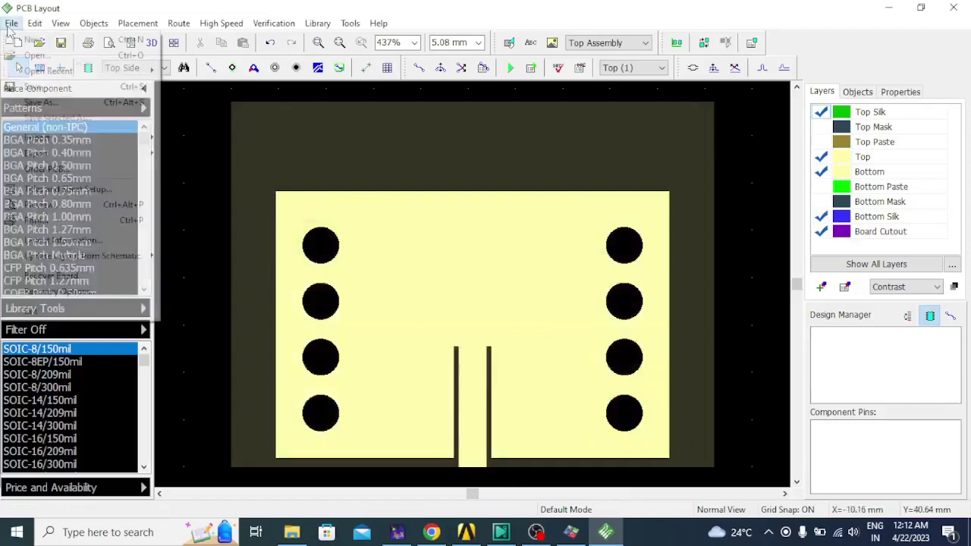
mouse_move(76, 144)
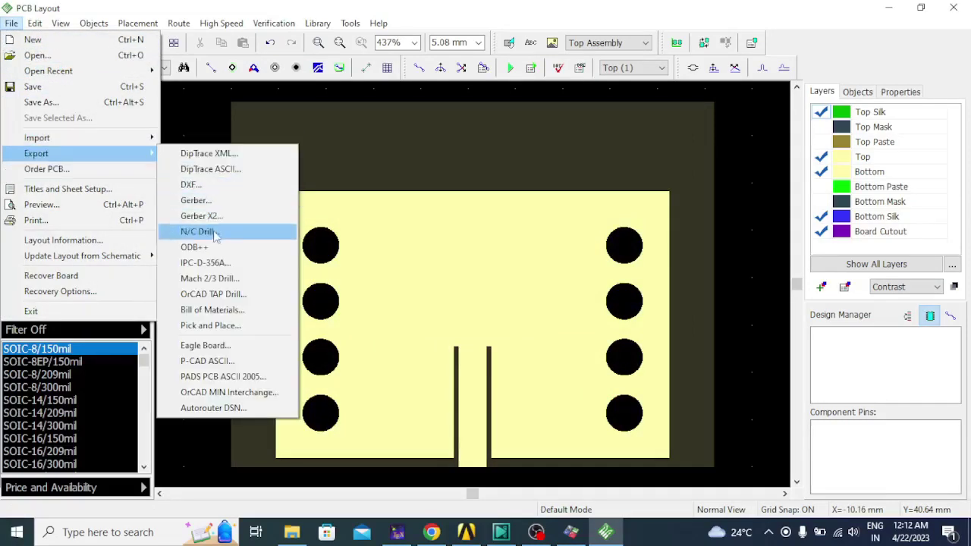
click(199, 231)
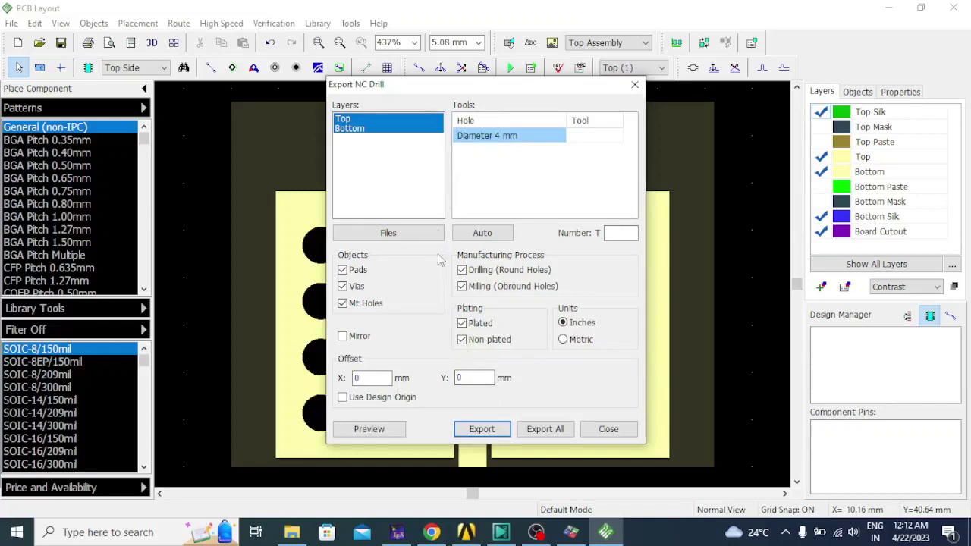
click(506, 429)
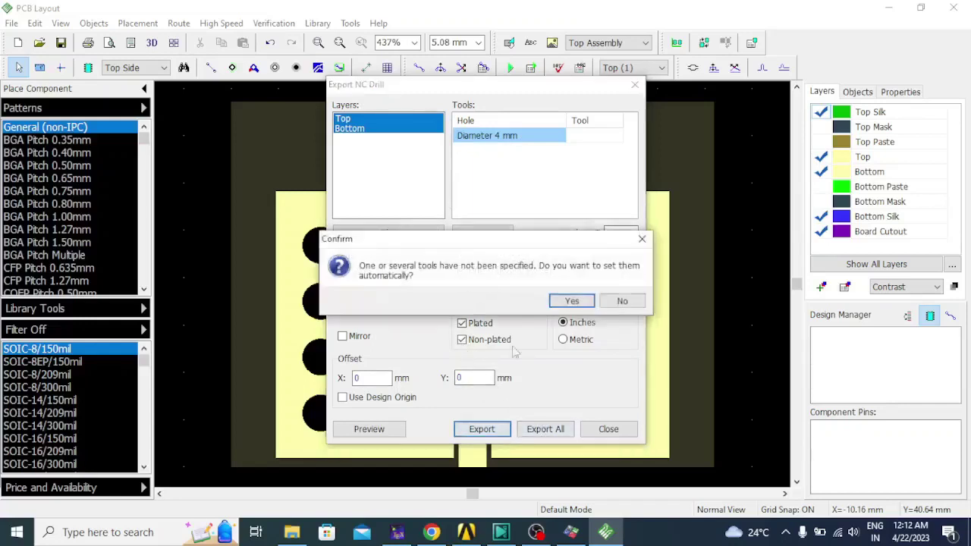
click(572, 302)
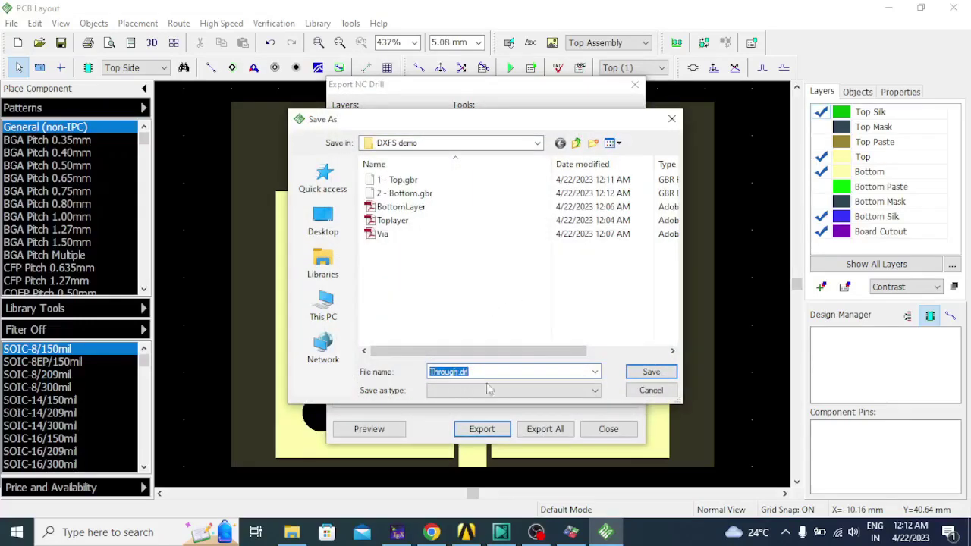
click(648, 375)
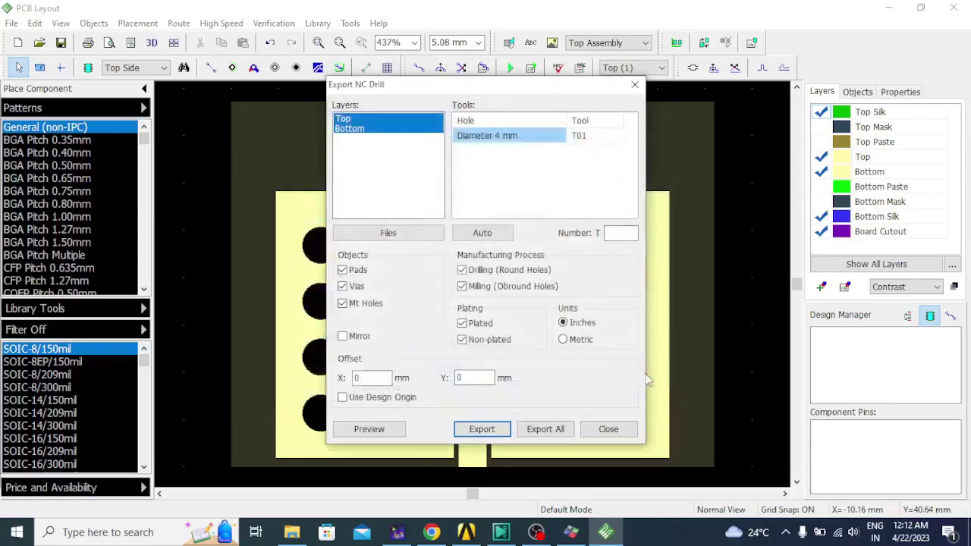
click(611, 431)
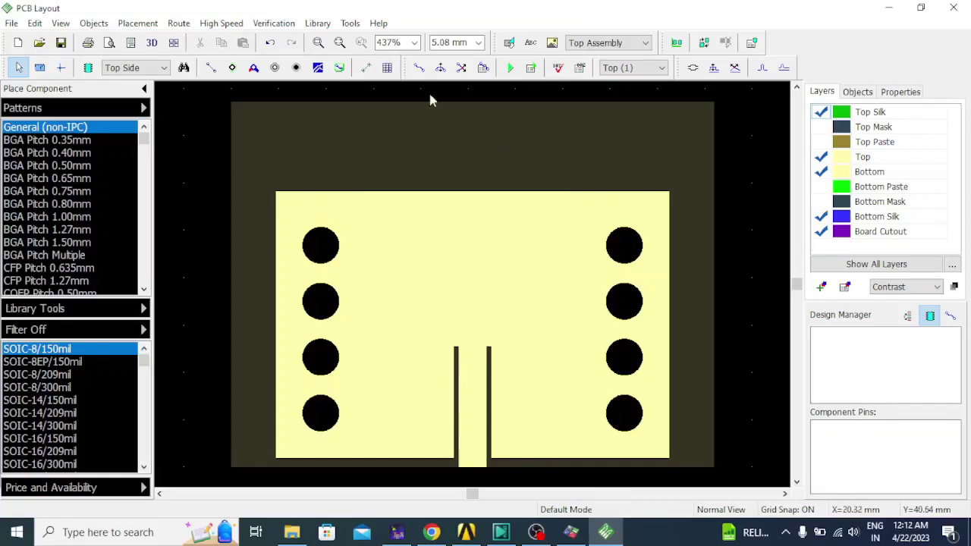
- Start a new empty layout, saving the current one as Project1 in the DXFS demo folder on the Desktop
click(13, 23)
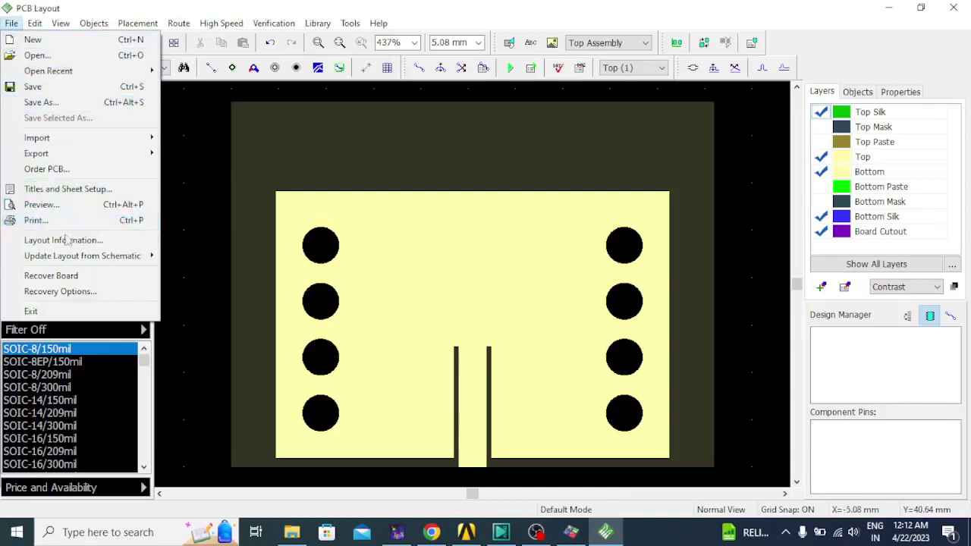
click(34, 39)
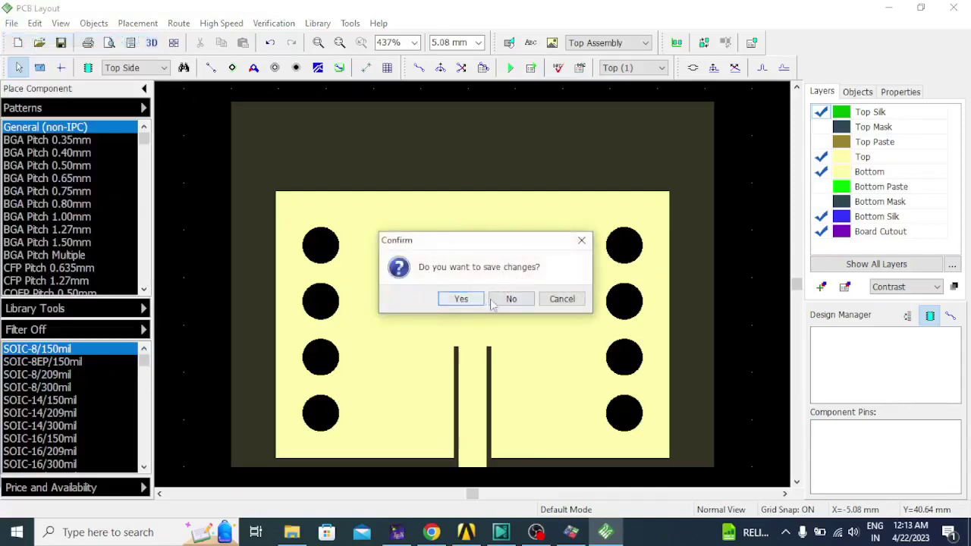
click(461, 299)
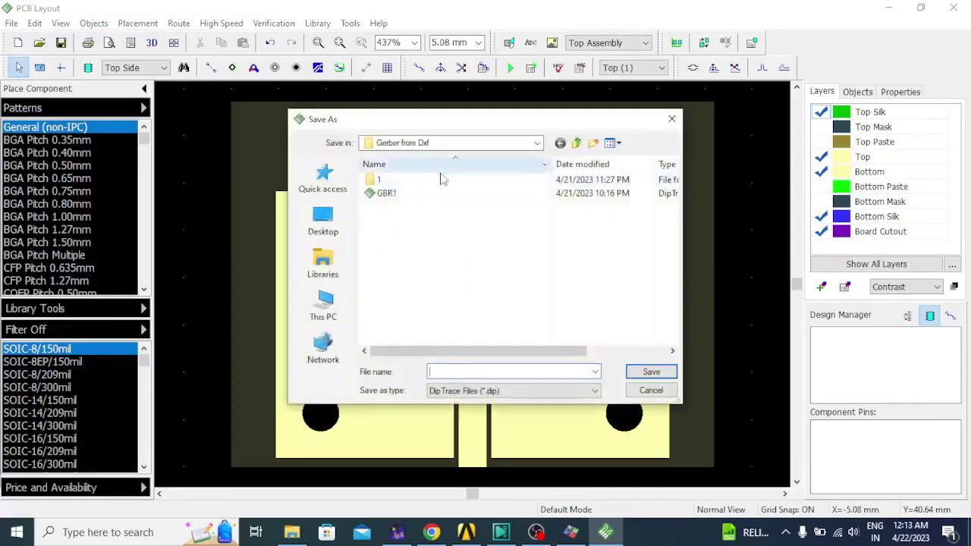
click(322, 222)
double_click(447, 292)
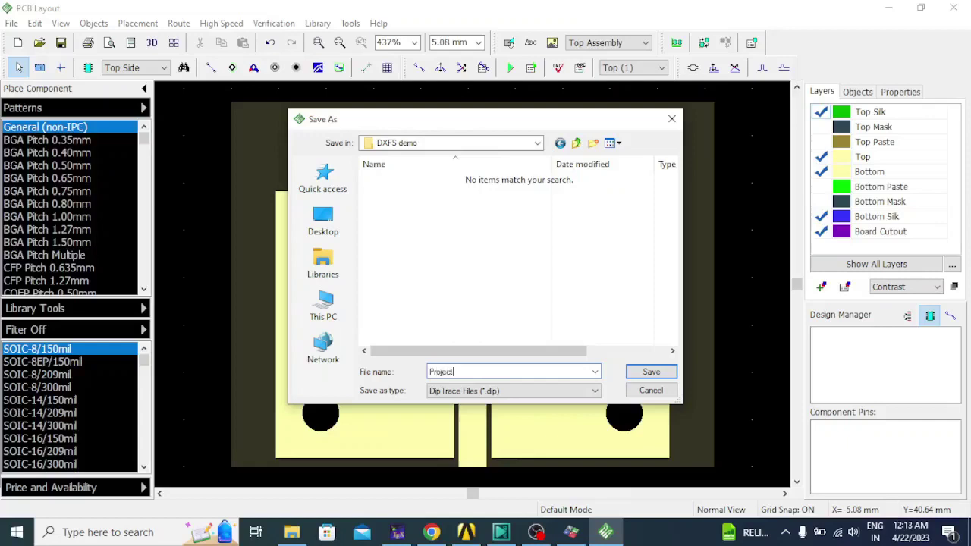
click(649, 371)
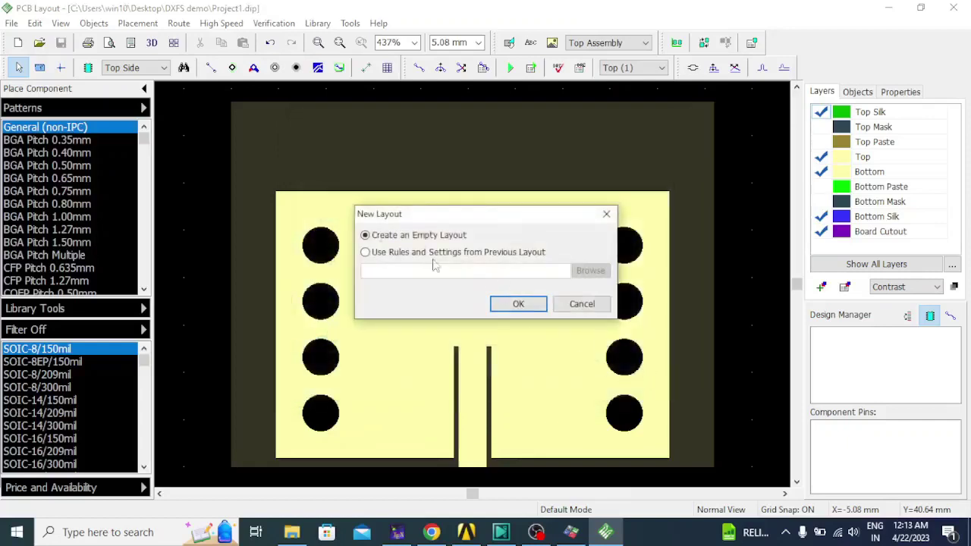
click(517, 304)
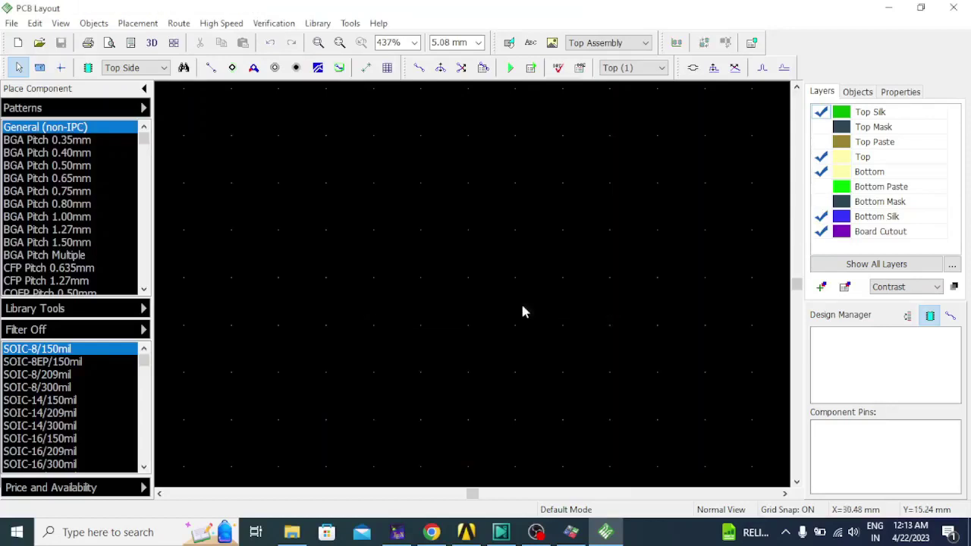
- Import the Gerber file 1 - Top.gbr into the empty layout as new, converting it to the Top layer
click(13, 24)
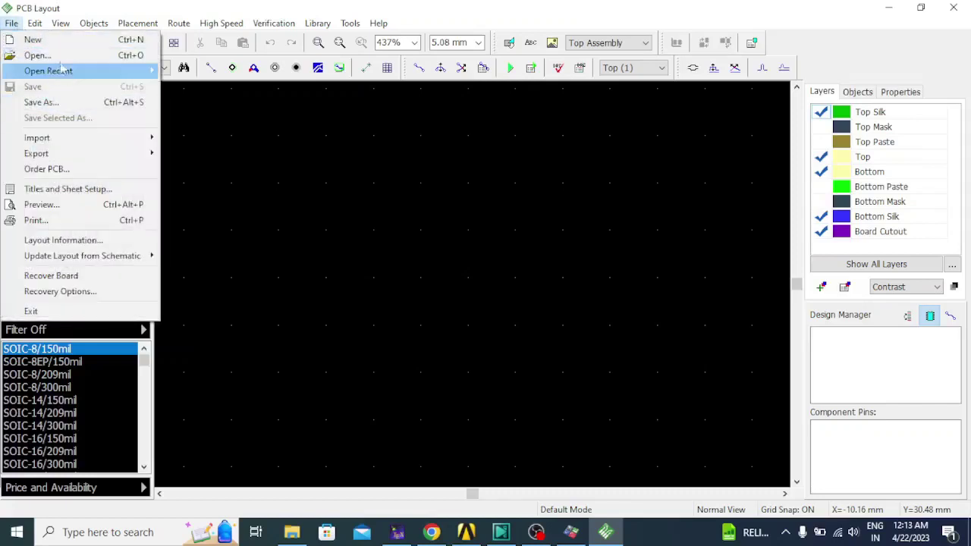
mouse_move(101, 138)
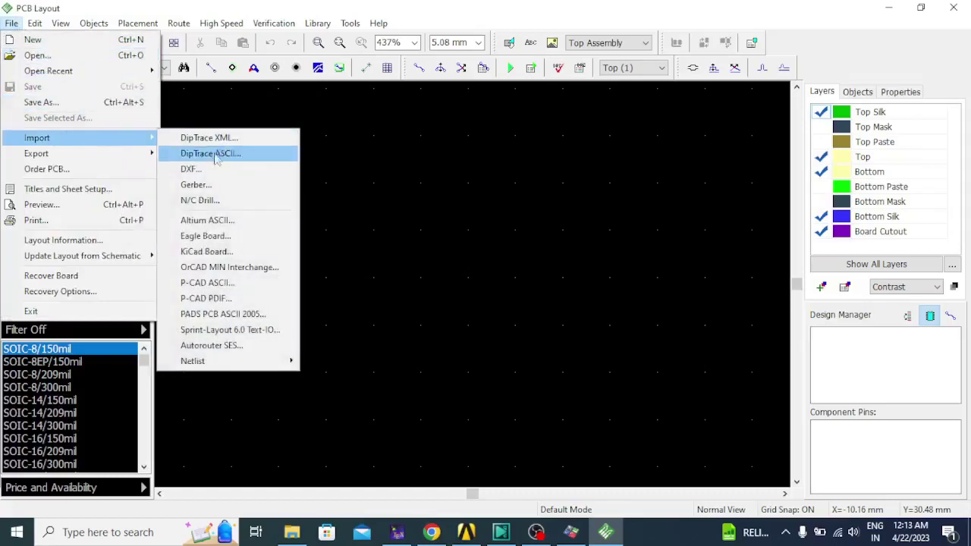
click(211, 184)
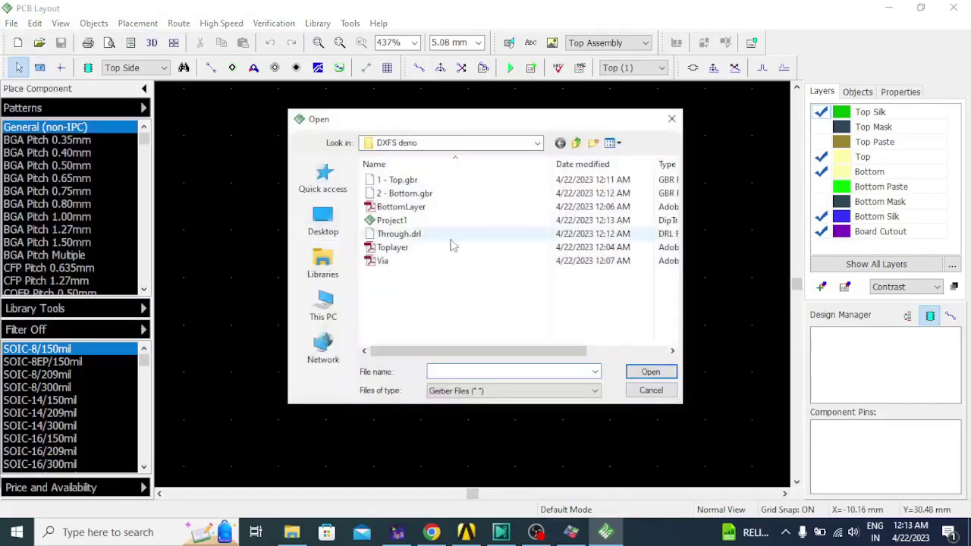
click(417, 182)
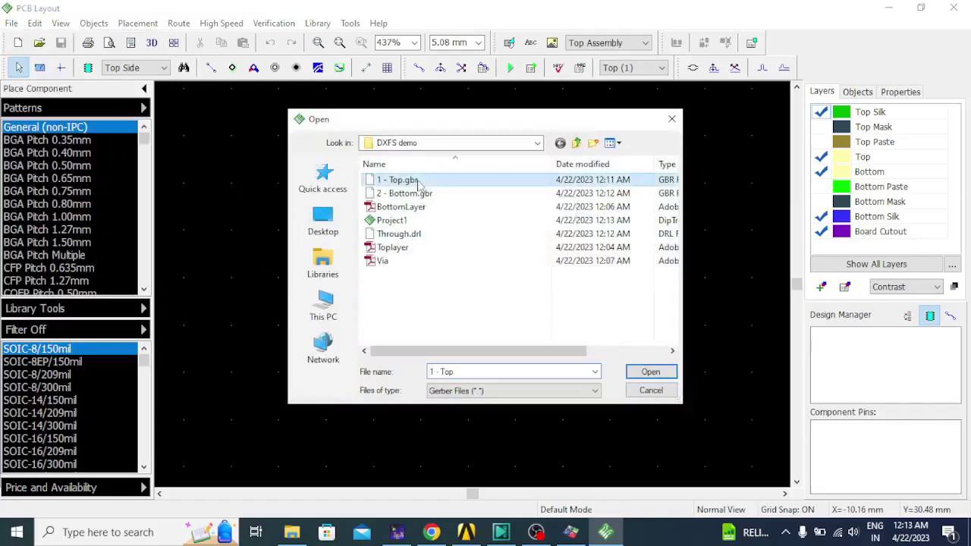
click(651, 371)
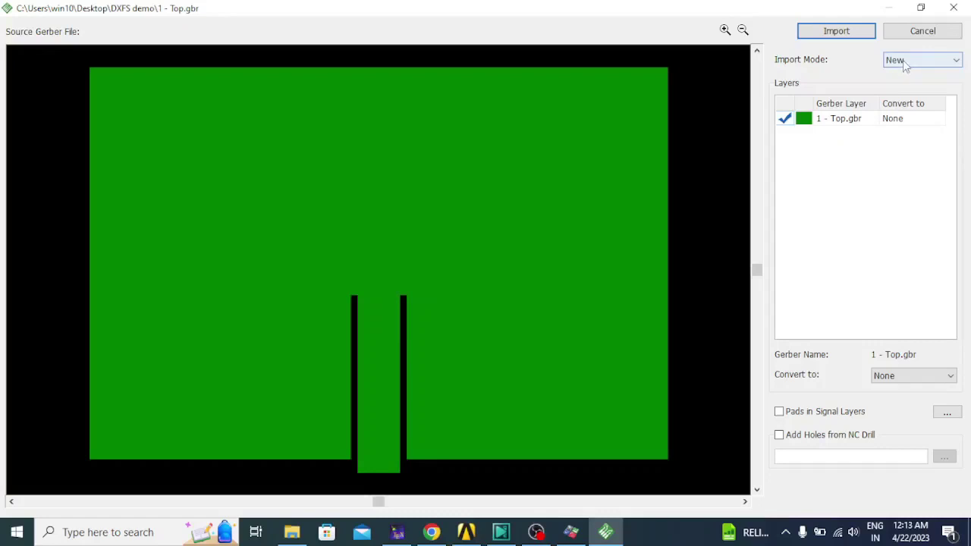
click(944, 376)
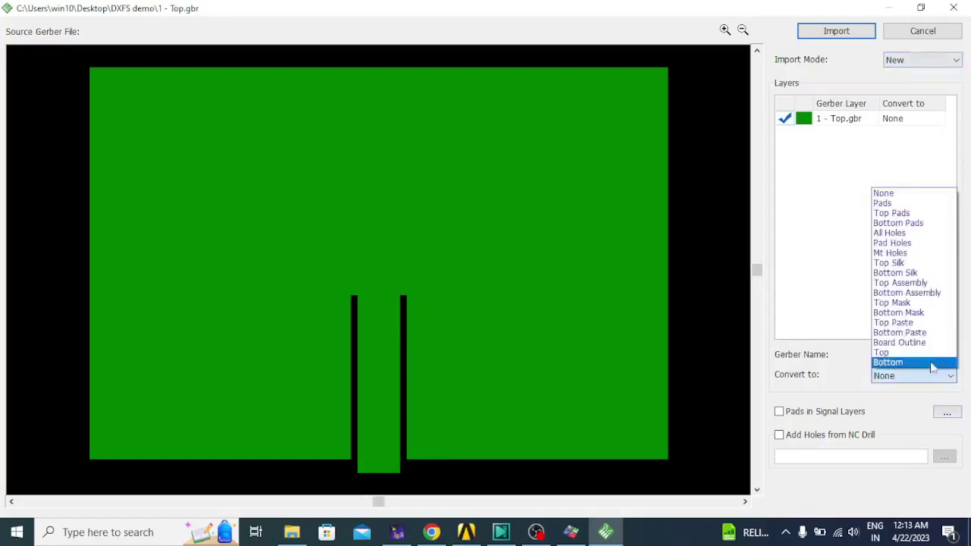
click(932, 356)
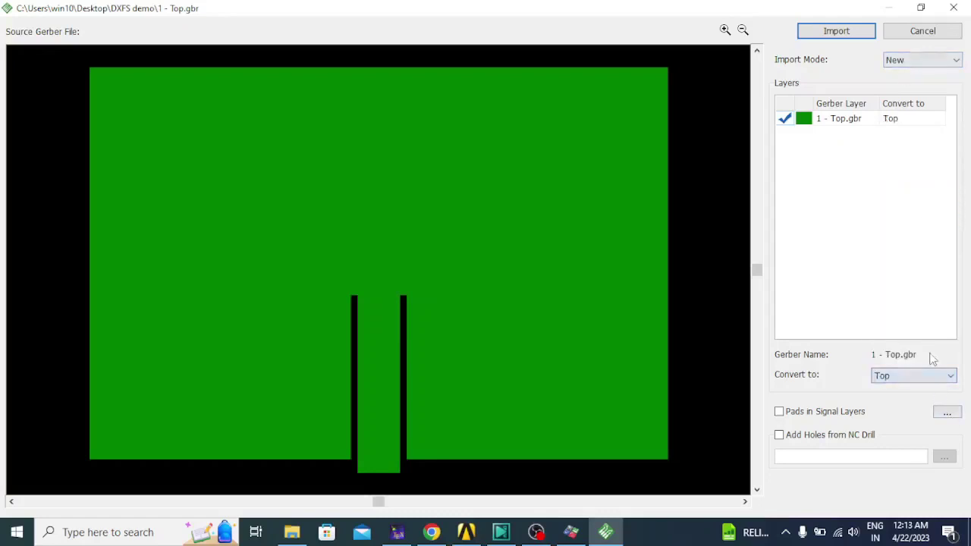
click(837, 34)
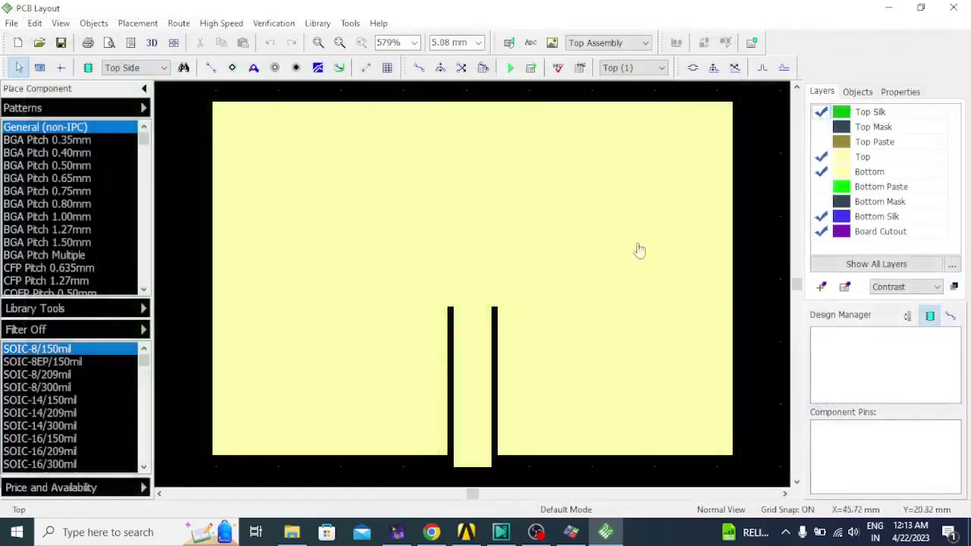
- Import the Gerber file 2 - Bottom.gbr in Add mode, converting it to the Bottom layer
click(11, 23)
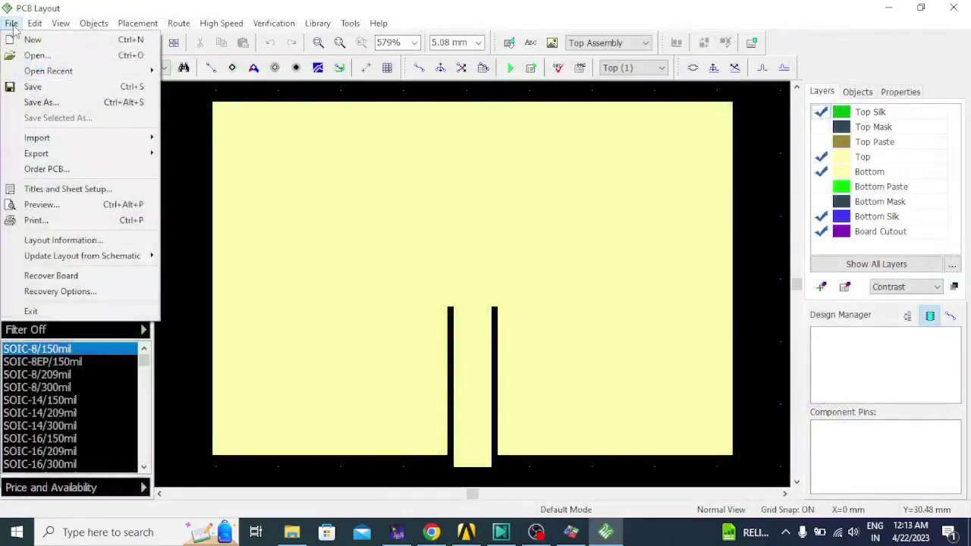
mouse_move(53, 141)
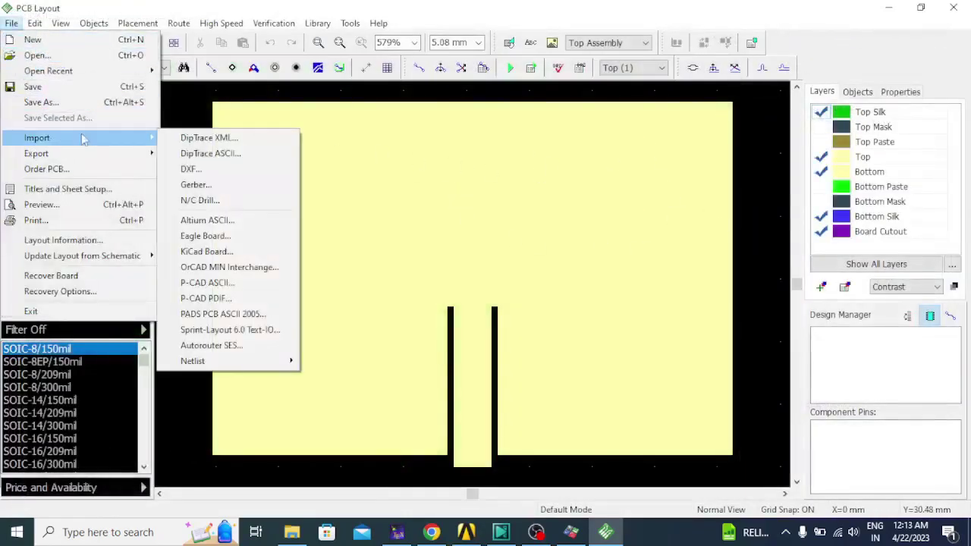
click(206, 186)
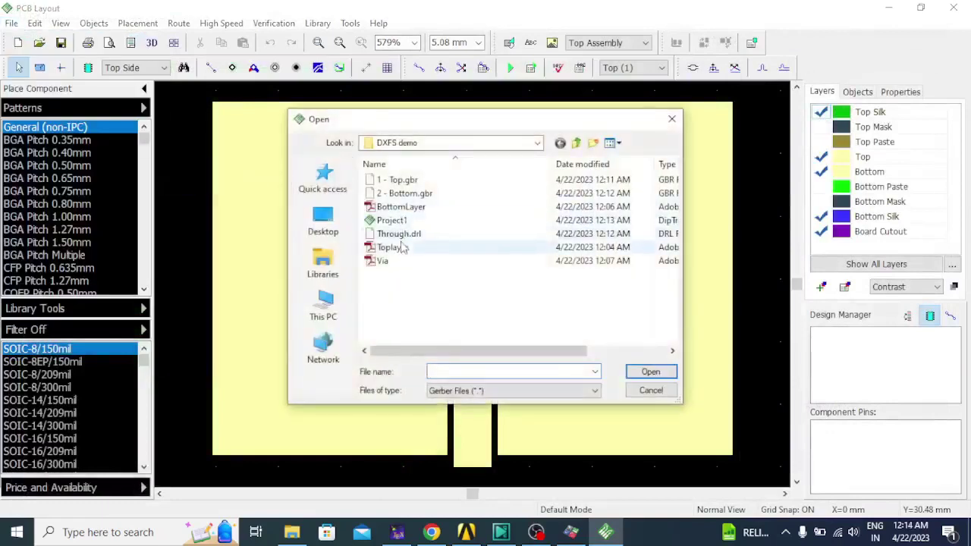
click(405, 193)
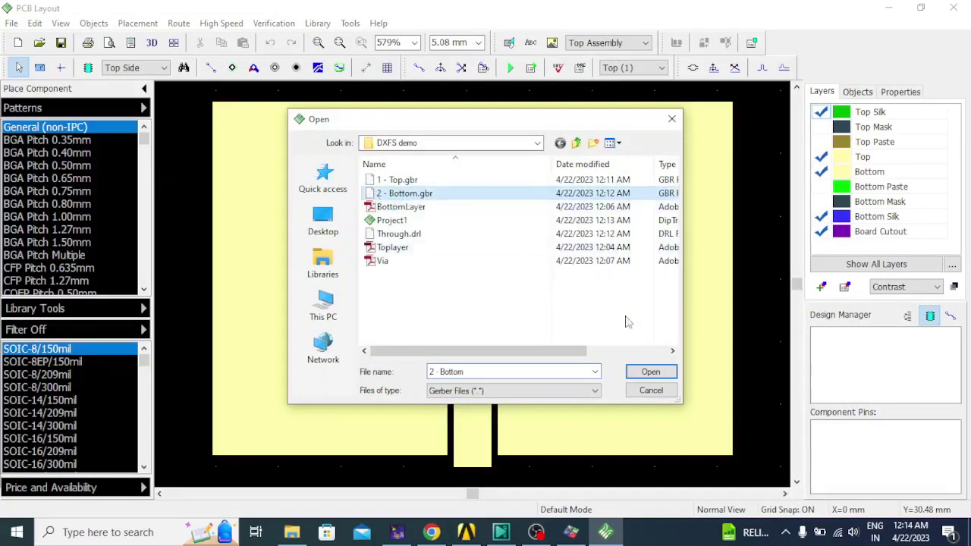
click(653, 373)
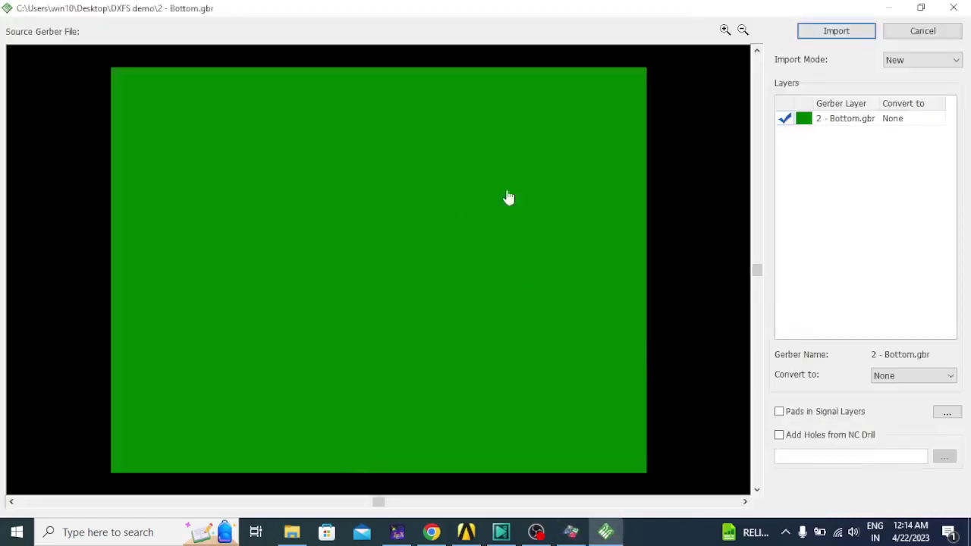
click(903, 62)
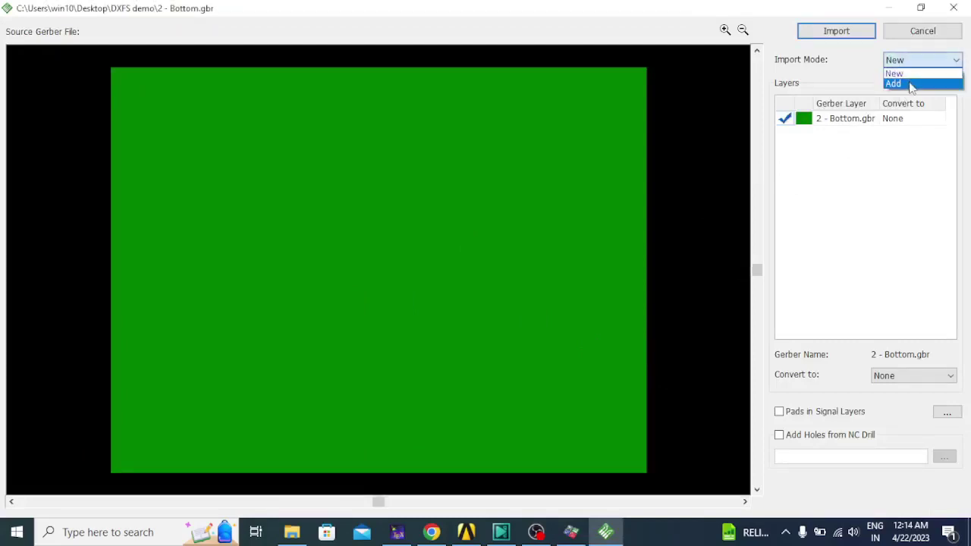
click(910, 84)
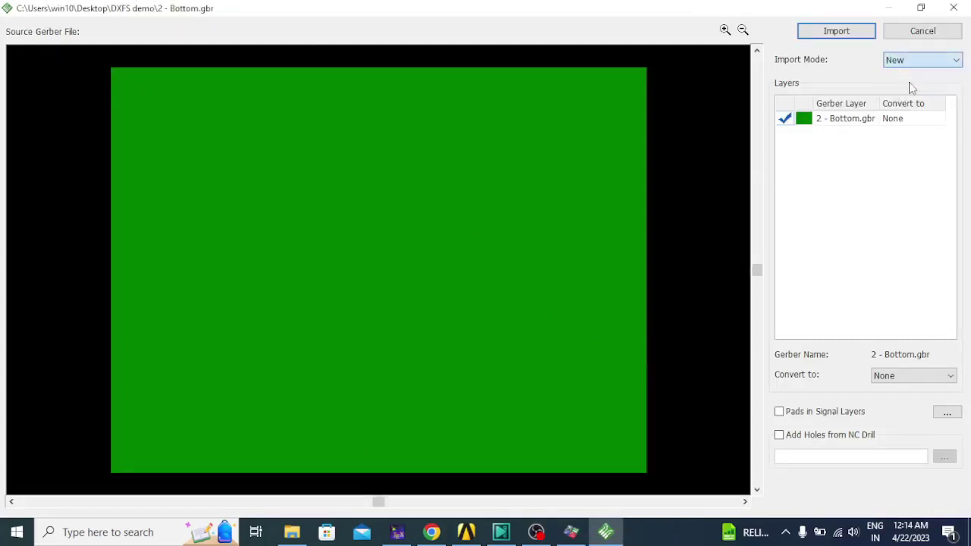
click(910, 377)
click(907, 364)
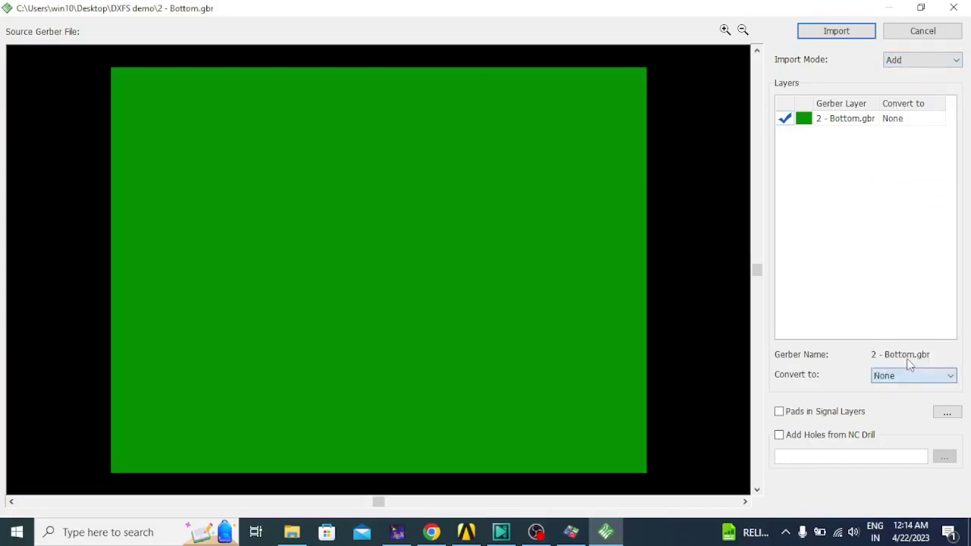
click(835, 31)
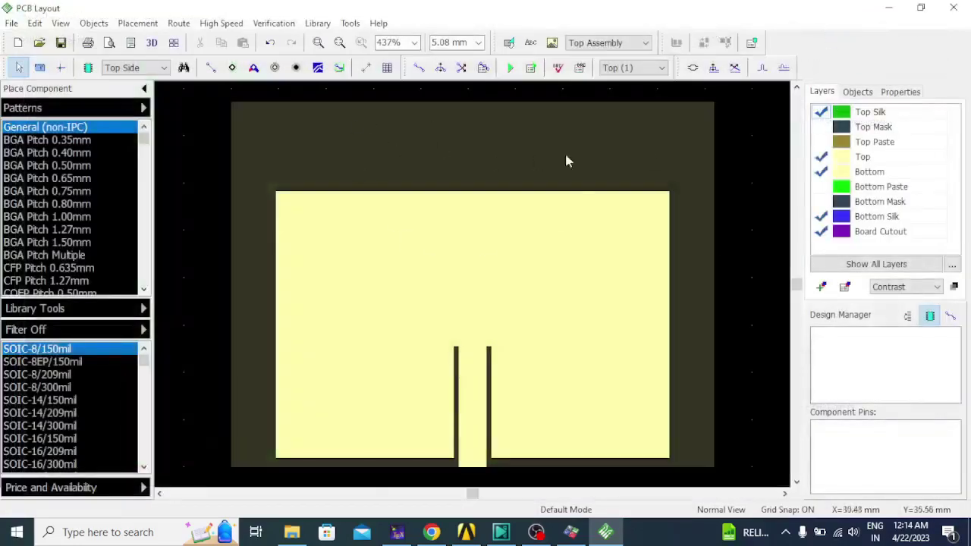
- Import the N/C drill file Through.drl from DXFS demo in Add mode, as plated holes across the Top and Bottom layers
click(12, 26)
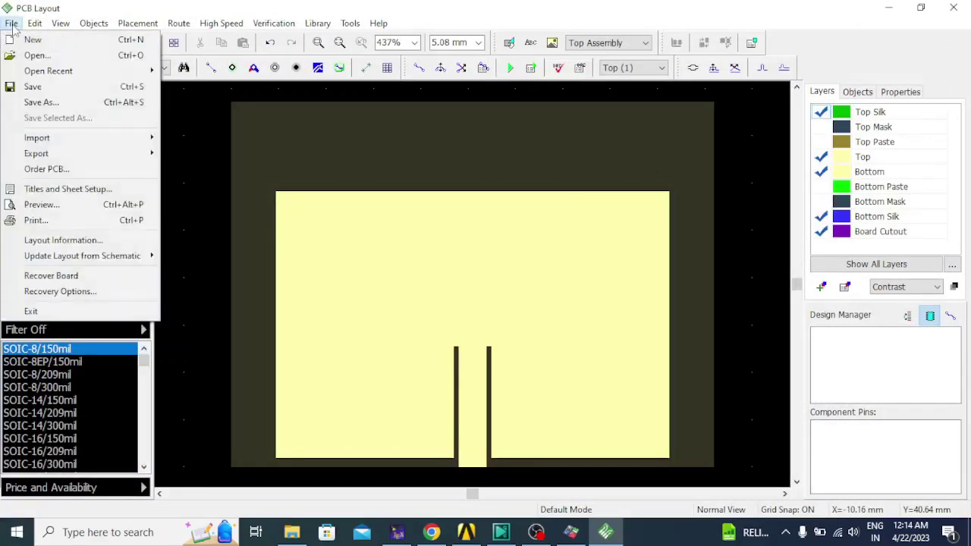
mouse_move(67, 139)
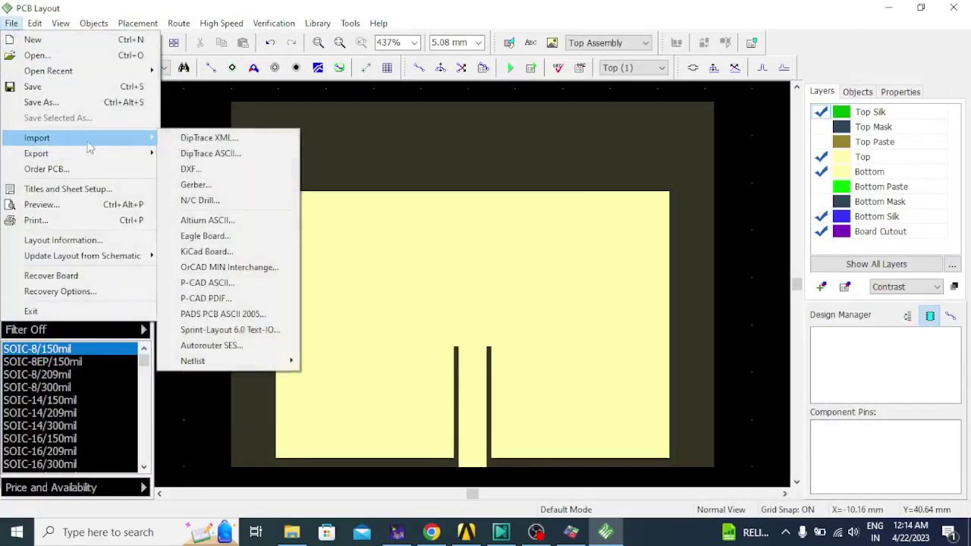
click(199, 200)
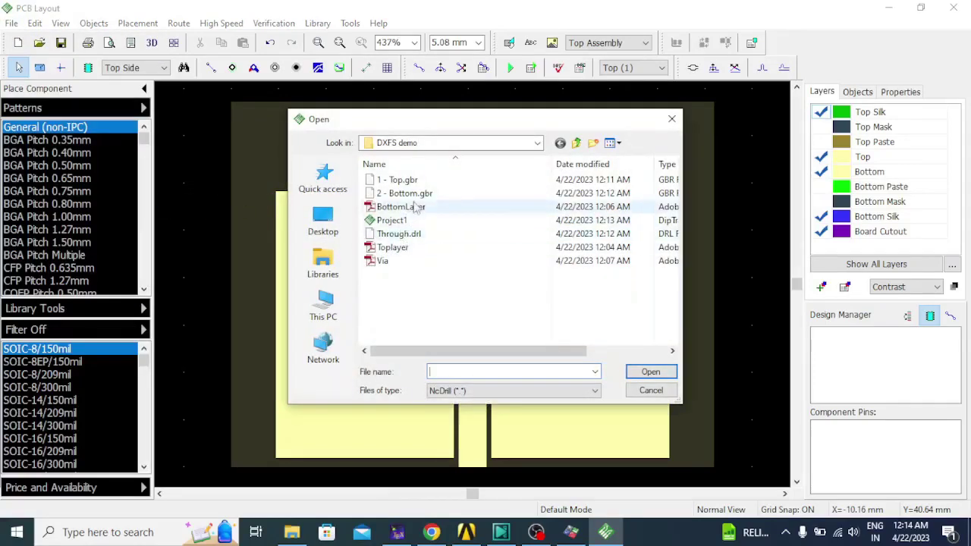
click(410, 235)
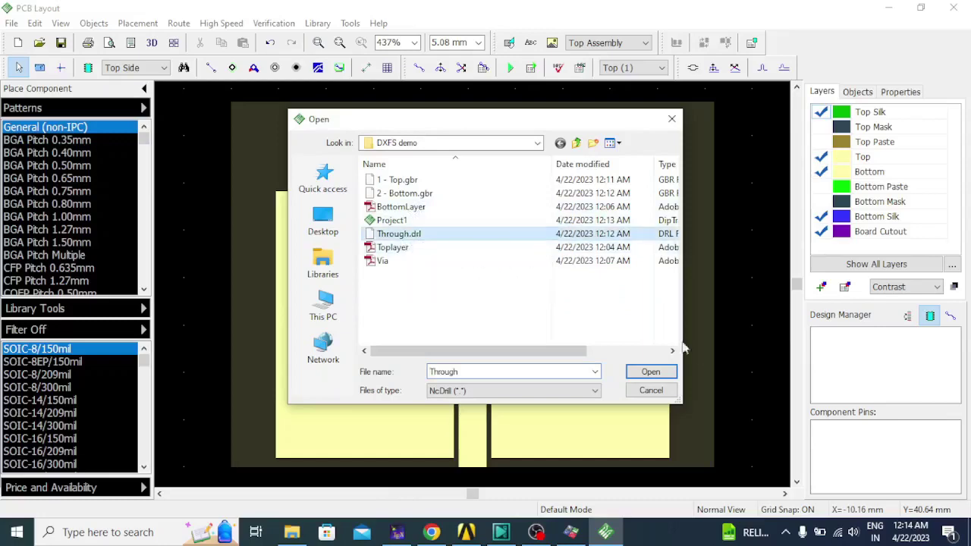
click(650, 373)
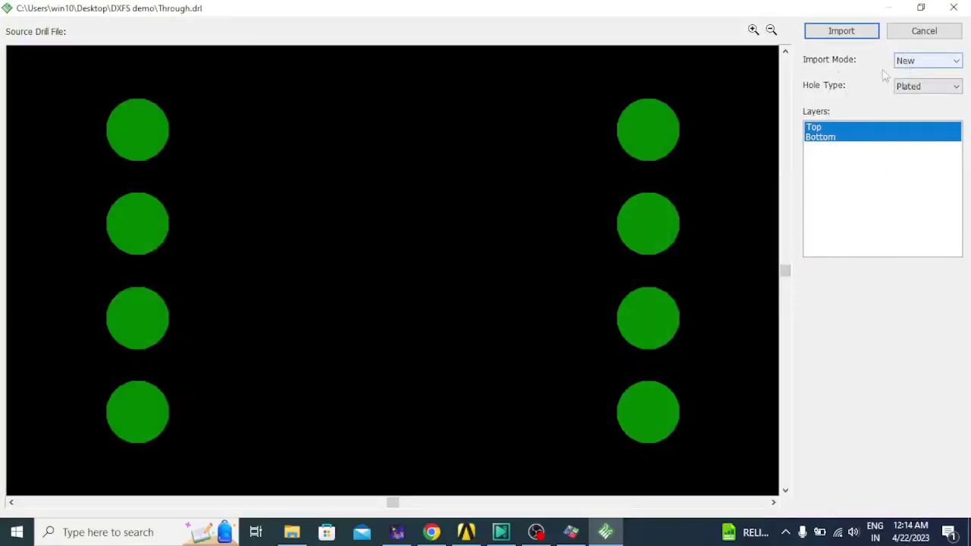
click(910, 66)
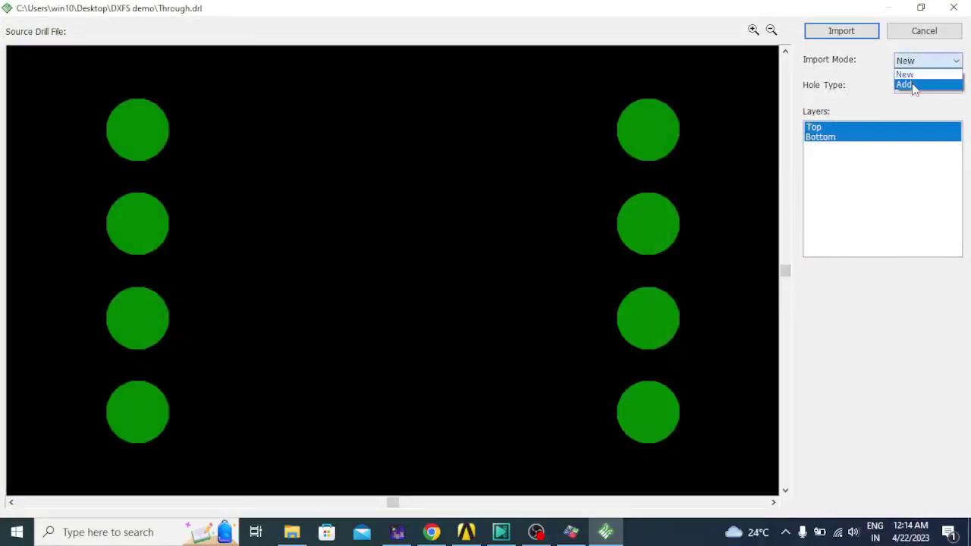
click(908, 85)
click(839, 32)
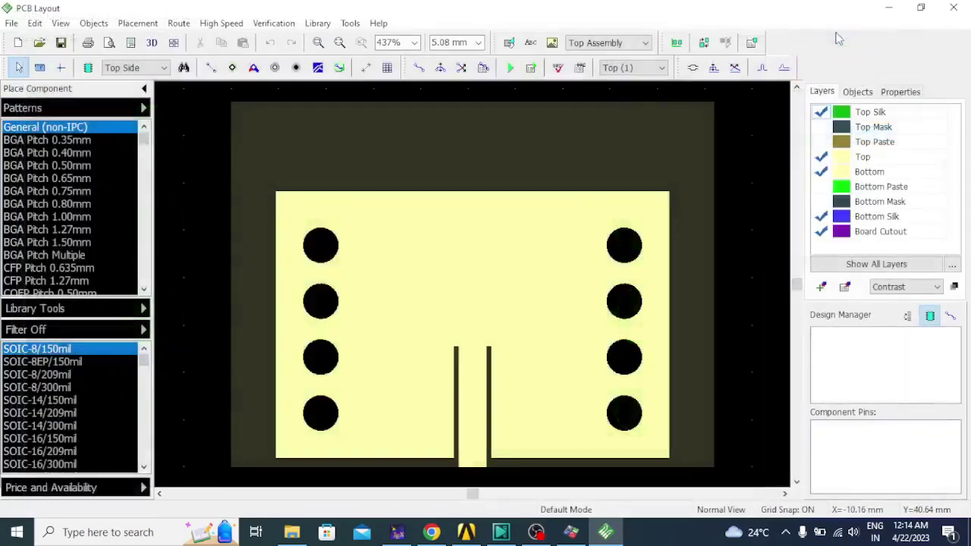